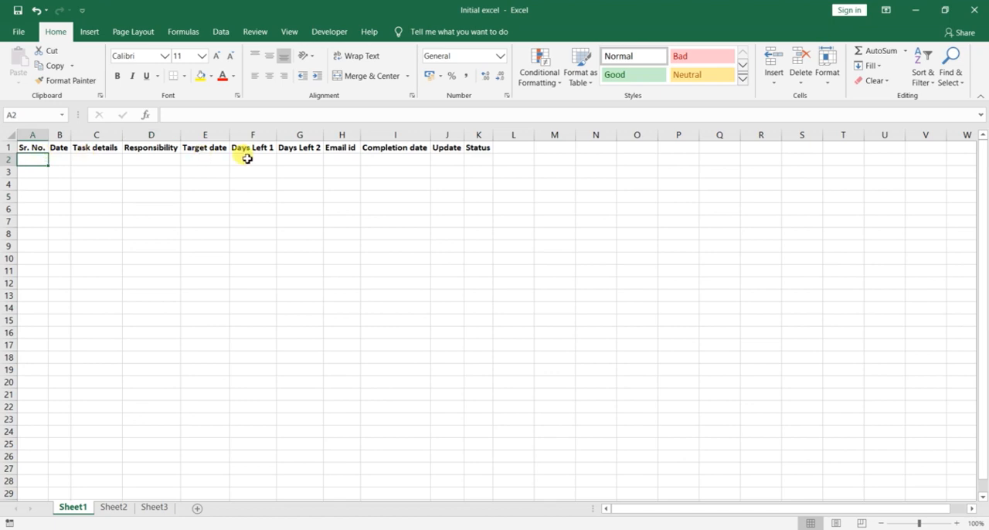
Step: Enter the date 17-03-2020 for the first task in cell B2
key("Tab")
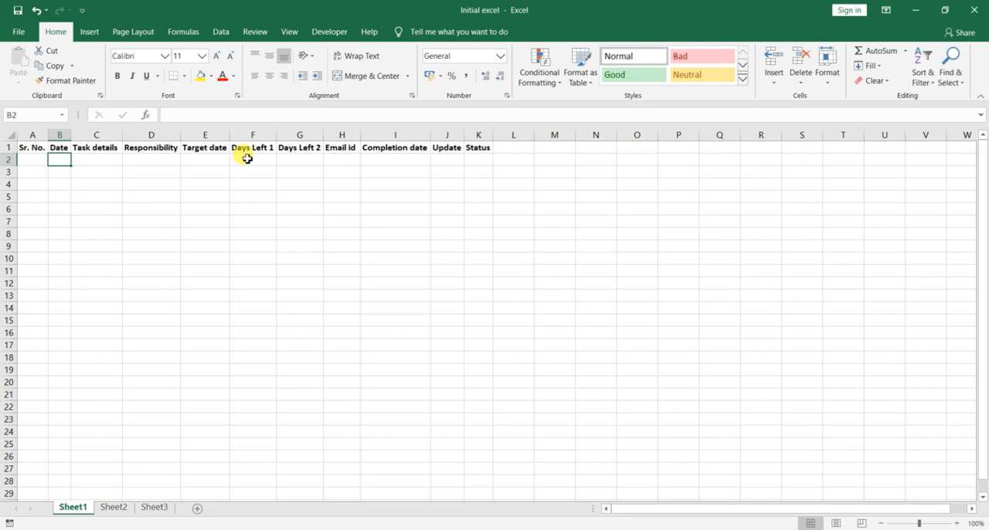
type("17-")
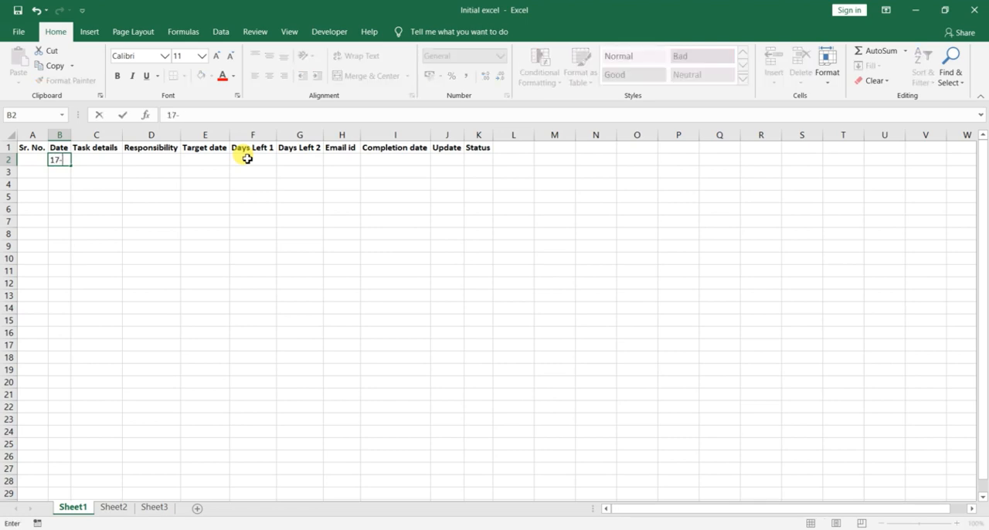
type("03-2020")
key("Tab")
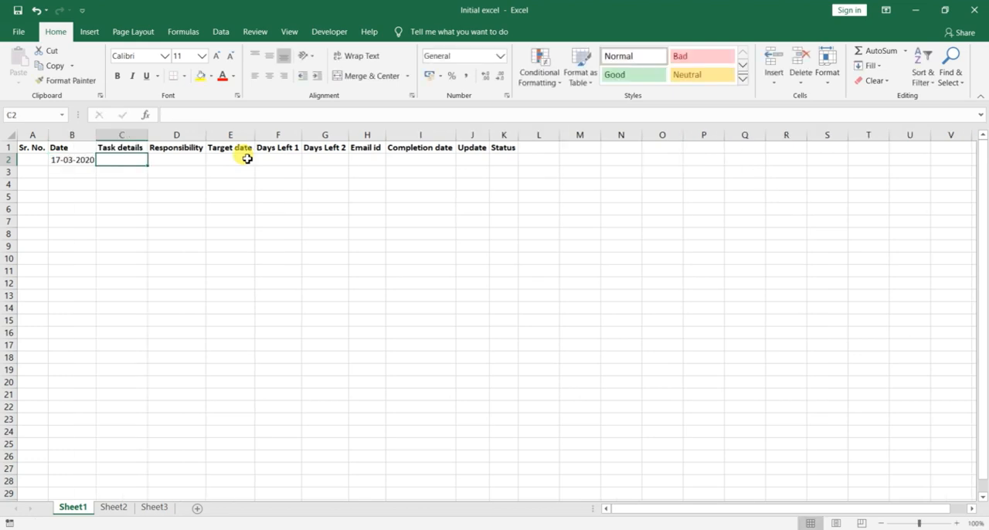
Step: Enter the task details "A has to complete the work" in cell C2
type("A has ")
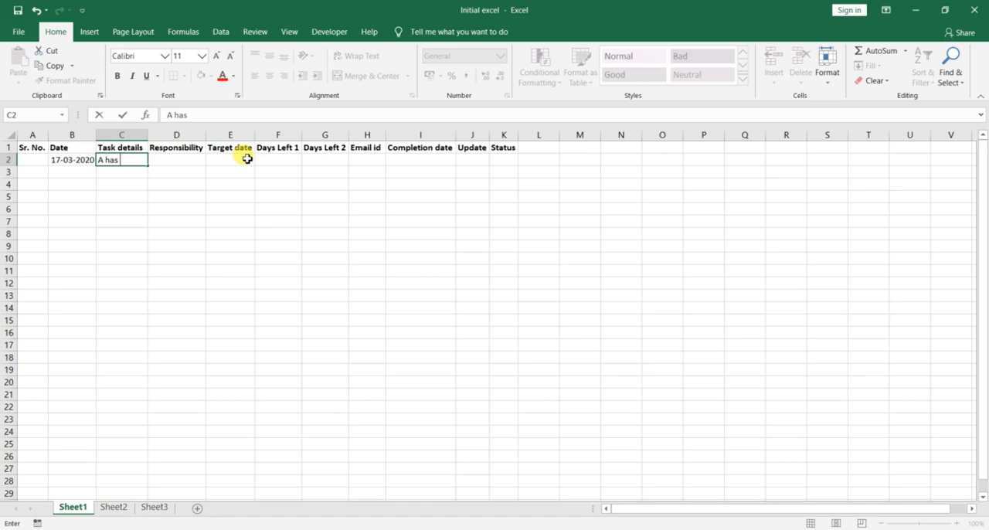
type("to complete th")
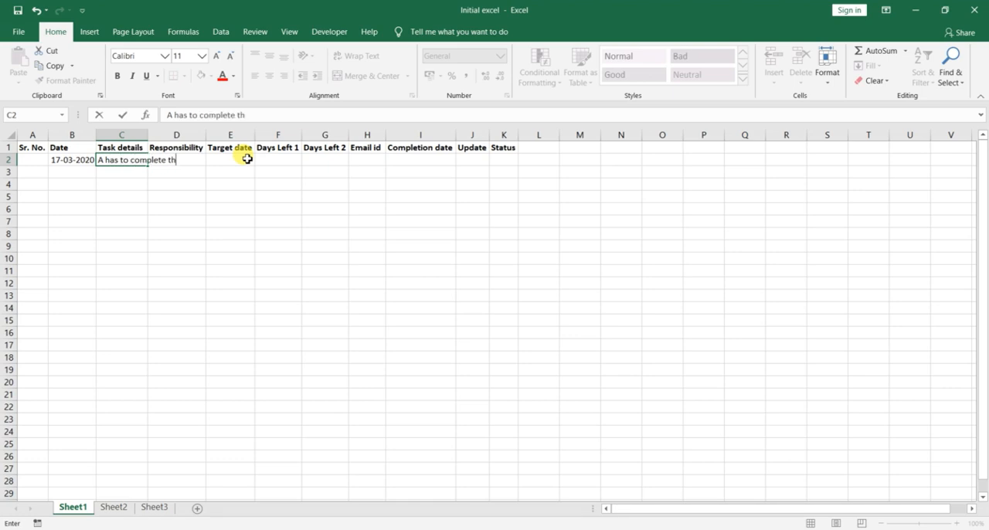
type("e work")
key("Tab")
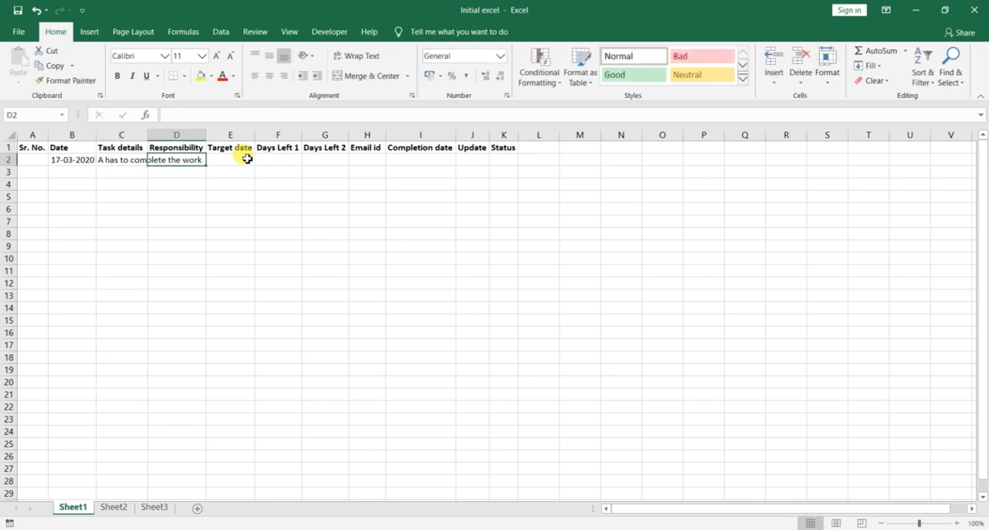
Step: Extend the task details in C2 with "to drive a car and to reach destination"
key("Left")
key("F2")
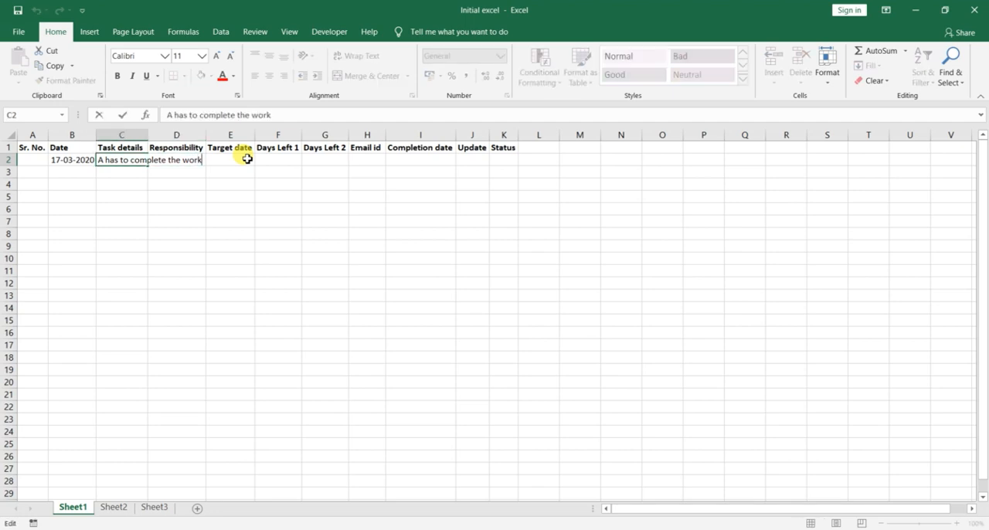
type("to drive a car and")
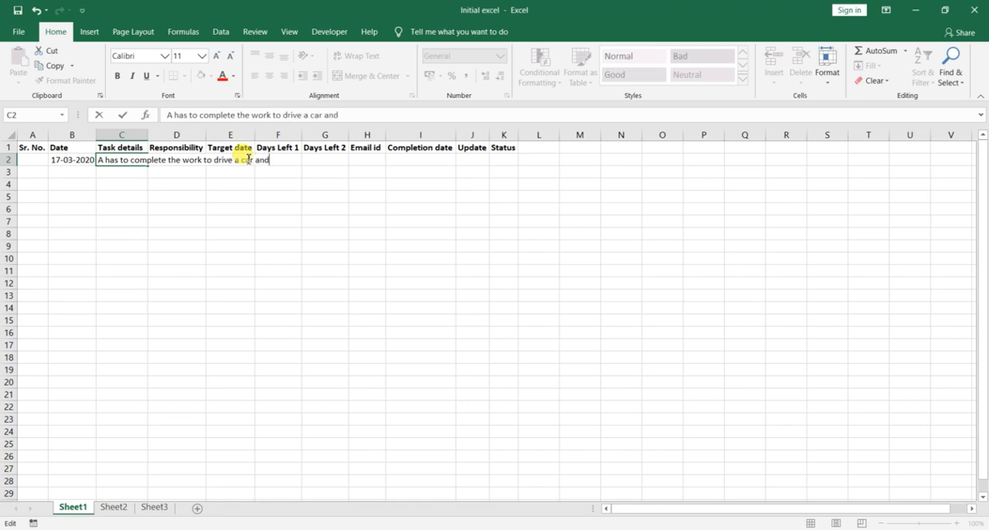
type(" to reach de")
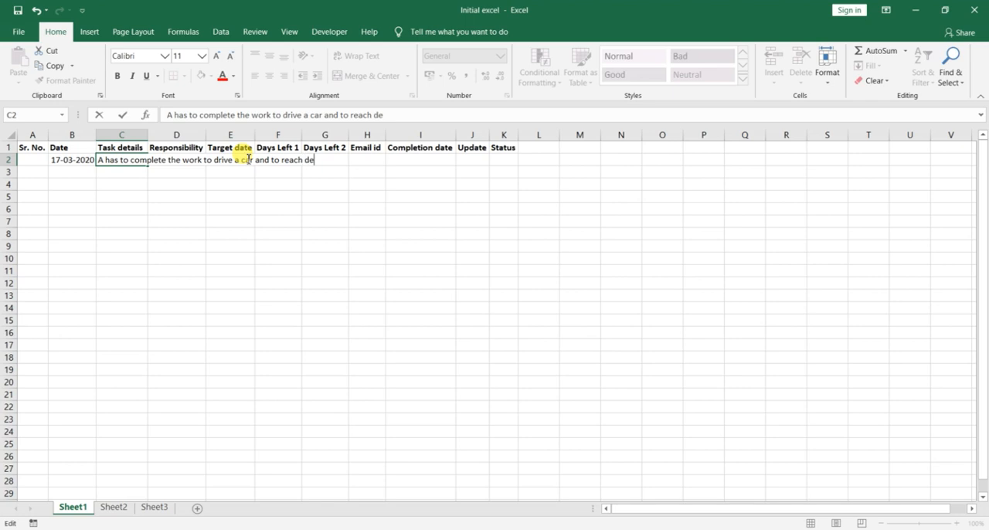
type("siination")
key("Tab")
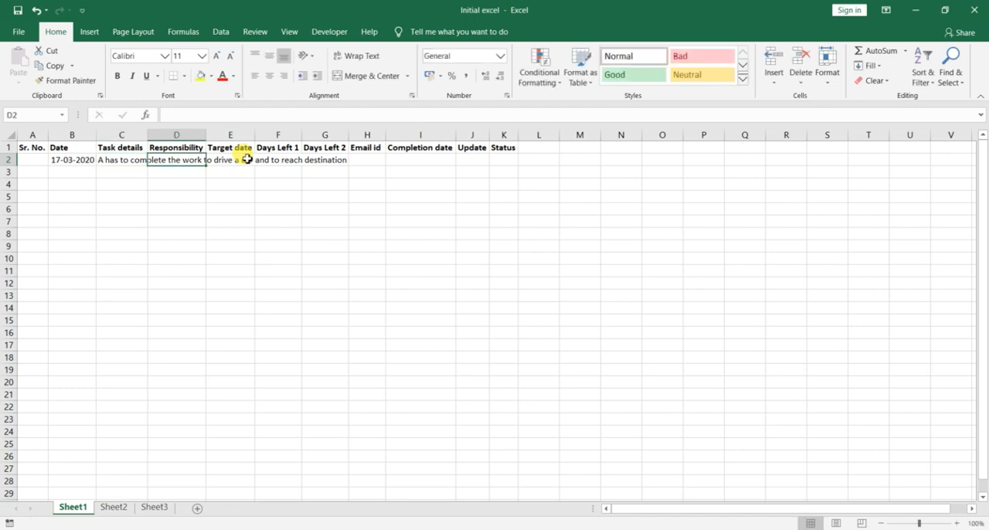
Step: Enter the responsible person's full name for the first task in the Responsibility column
type("Joh")
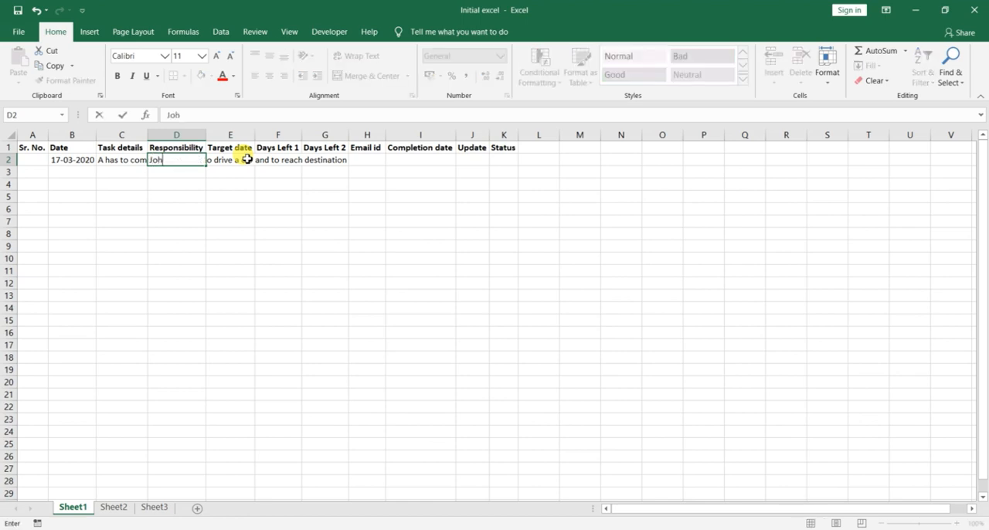
type("n Carter")
Step: Set the first task's target date in cell E2 to 31-03-2020
left_click(247, 159)
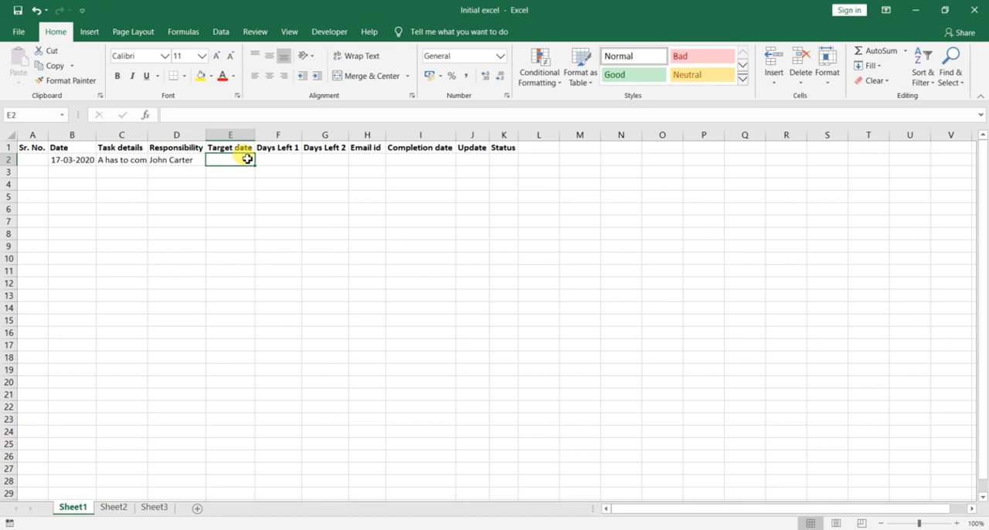
type("31-03")
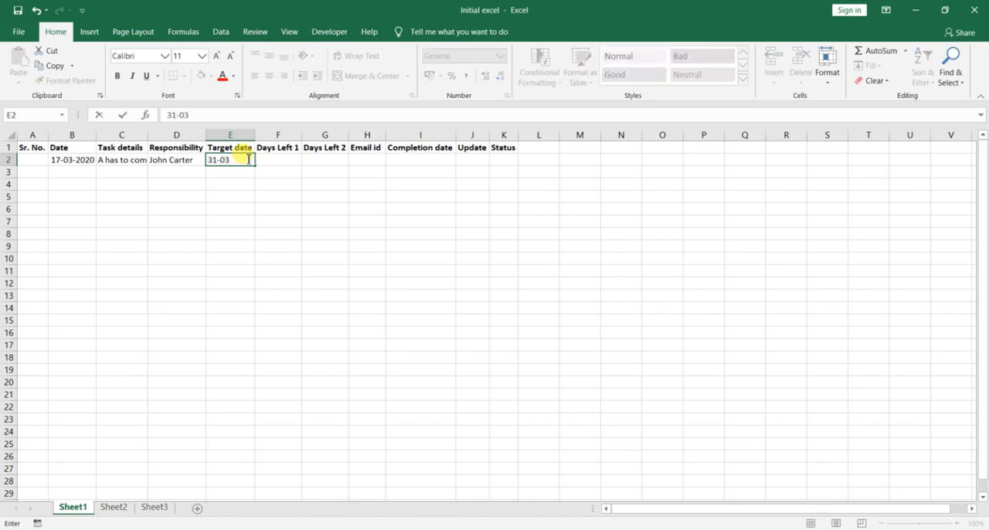
type("-2020")
key("Tab")
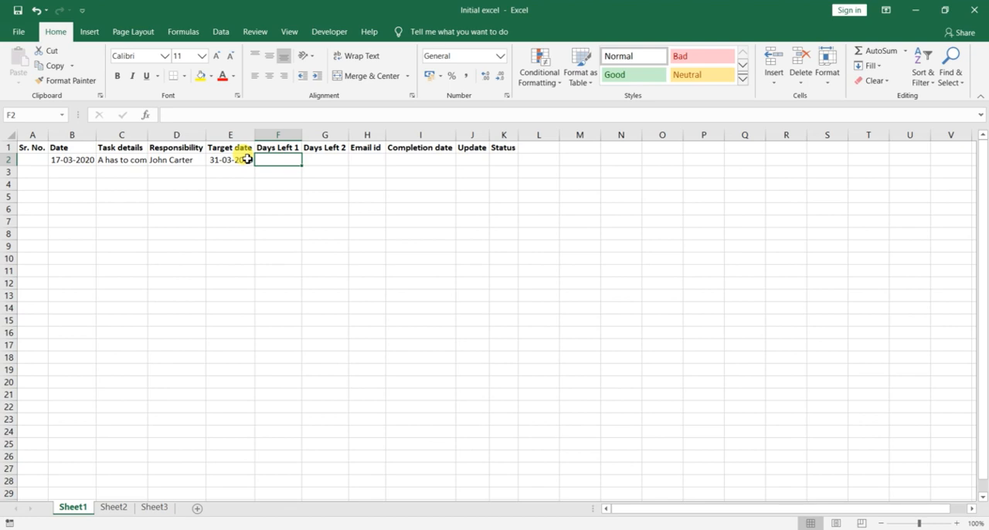
key("shift+Right")
key("shift+Right")
key("Right")
key("Right")
key("Right")
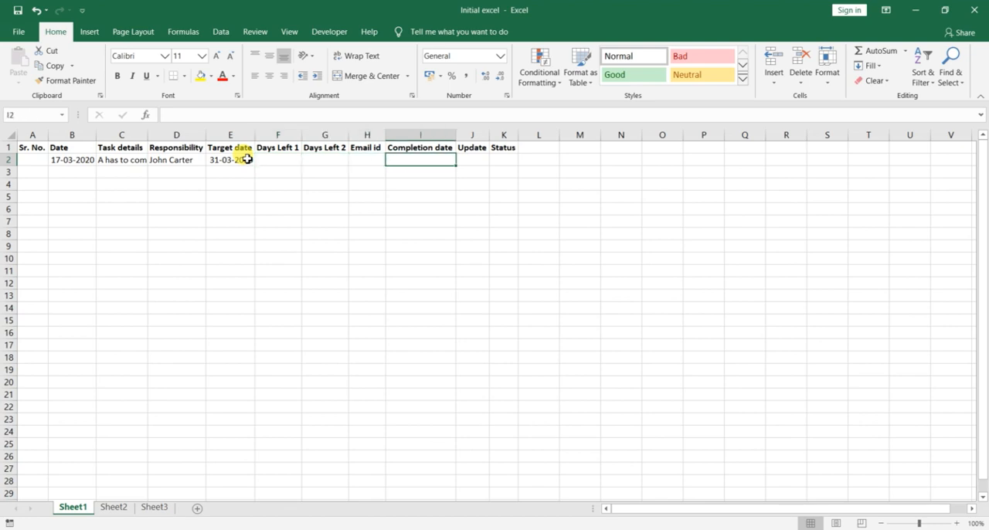
key("Left")
key("Left")
key("Left")
key("Right")
key("Right")
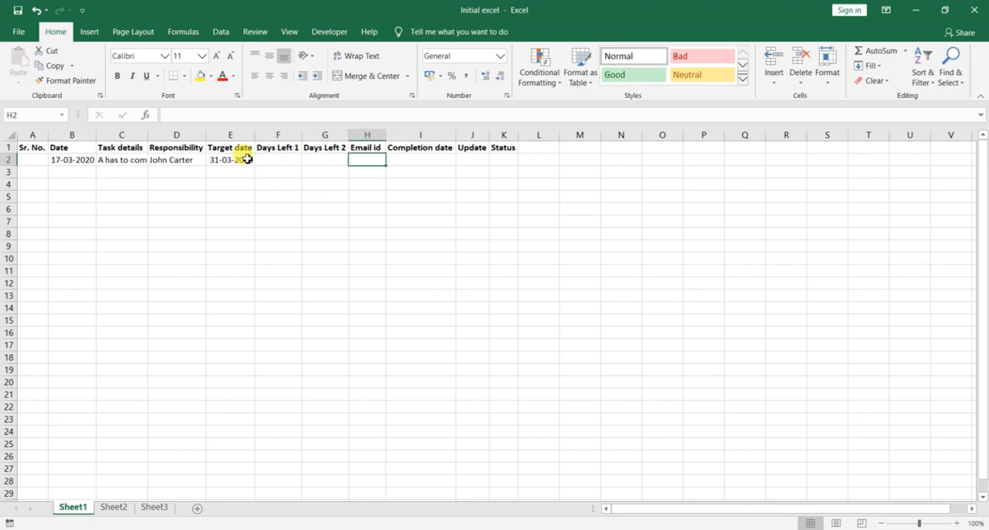
key("Left")
key("Left")
key("Right")
key("Right")
key("Right")
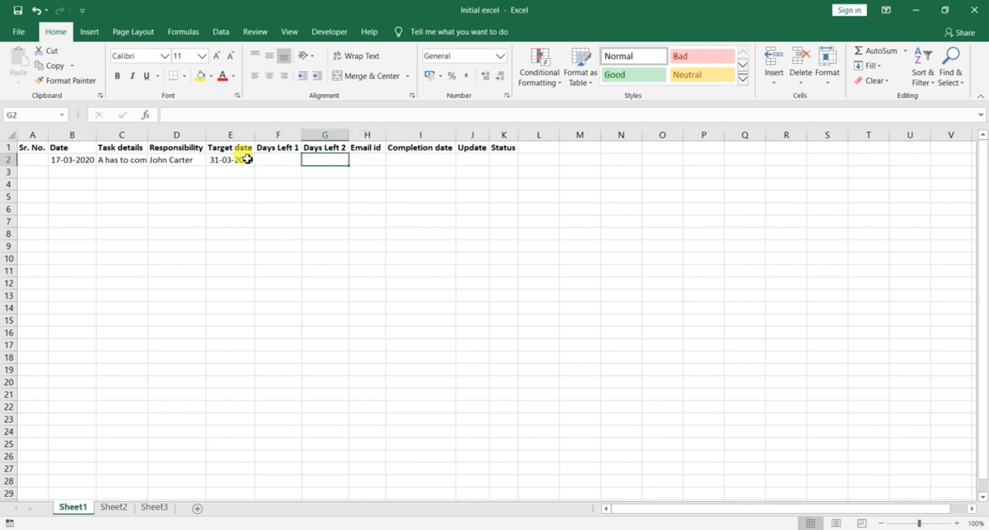
Step: Enter serial number 1 for the first task in cell A2
key("Left")
key("Left")
key("Left")
key("Left")
key("Left")
key("Left")
key("Left")
key("Left")
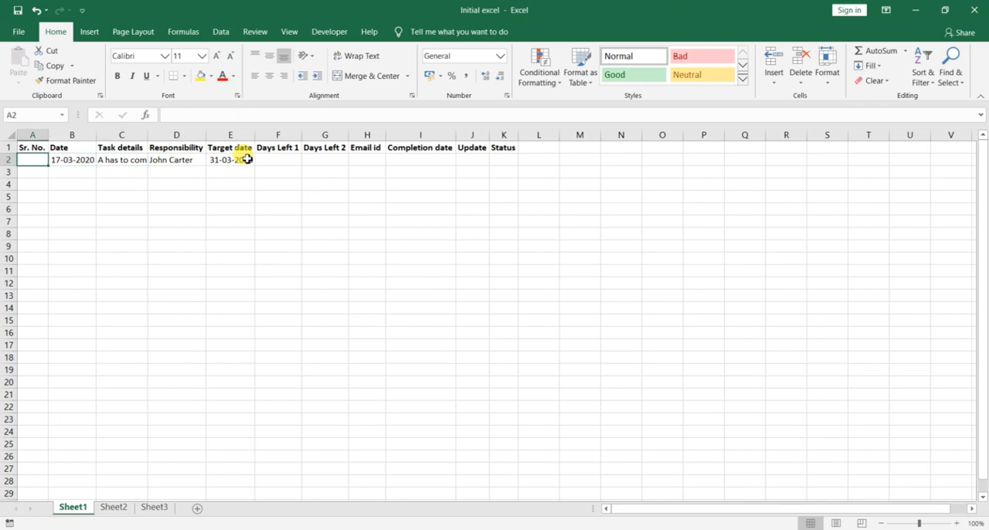
type("1")
key("Right")
key("Right")
key("Right")
key("Right")
key("Right")
key("Right")
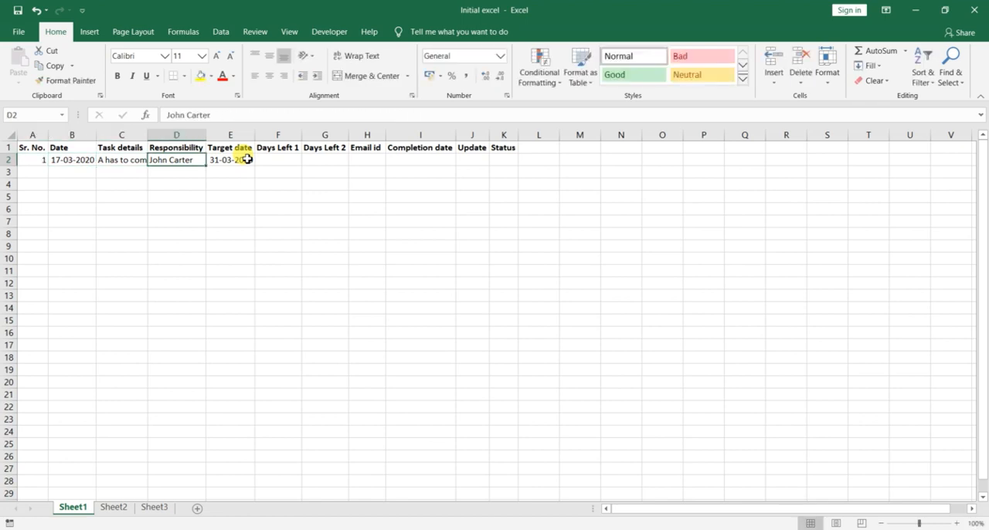
key("Right")
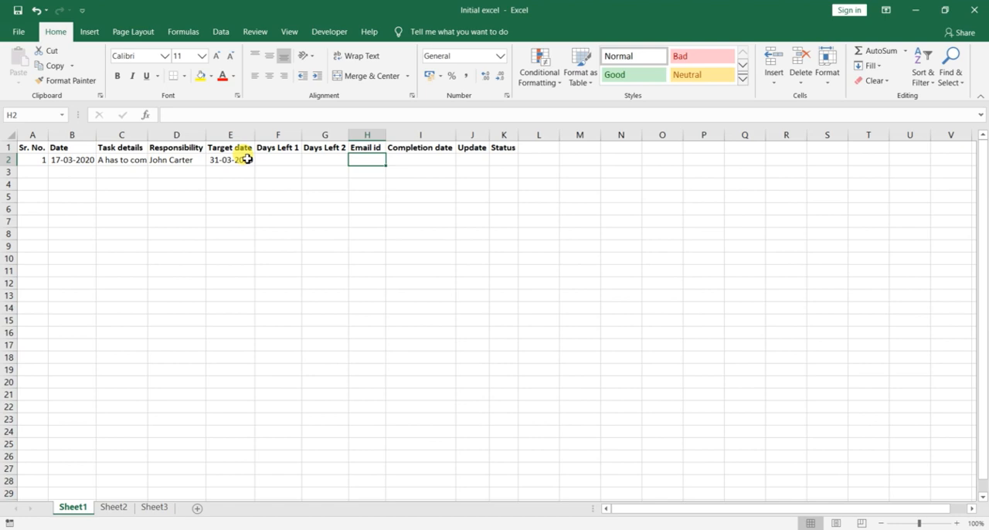
key("Right")
key("Right")
key("Right")
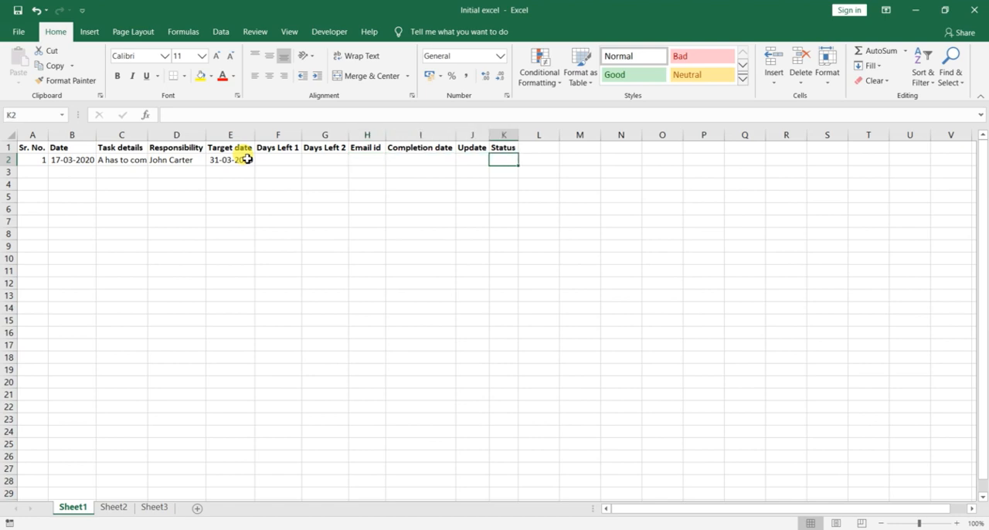
key("Left")
key("Left")
key("Left")
key("Left")
key("Left")
key("Left")
key("Left")
key("Left")
key("Left")
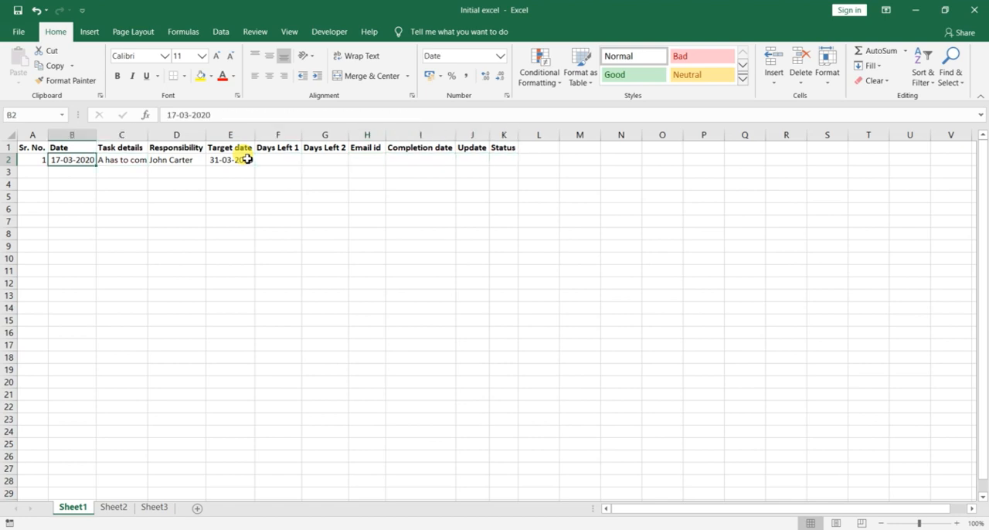
key("Right")
key("Right")
key("Right")
key("Right")
key("Right")
key("Right")
key("Right")
key("Left")
key("Left")
key("Left")
key("Left")
key("Left")
key("Left")
key("Left")
key("Left")
key("Right")
key("Right")
key("Right")
key("Right")
key("Left")
key("Left")
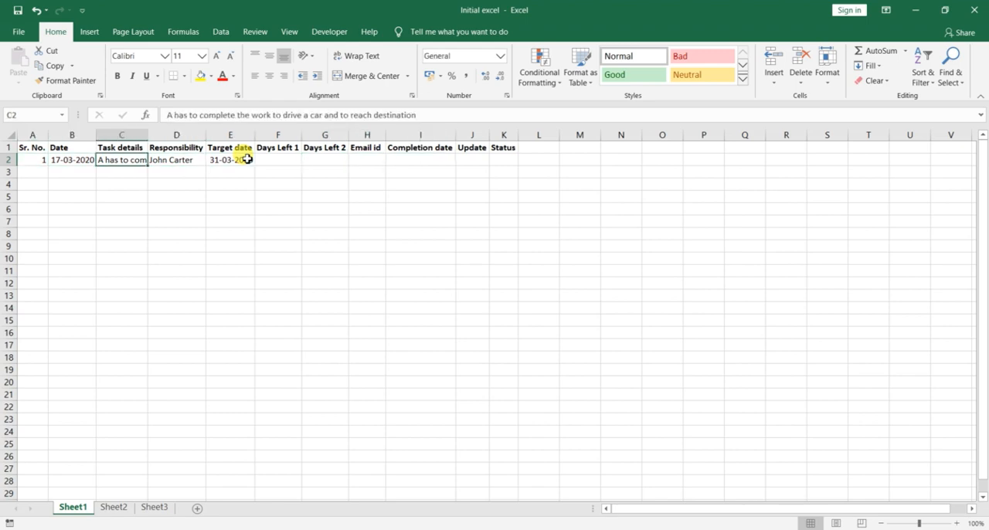
key("Down")
key("Down")
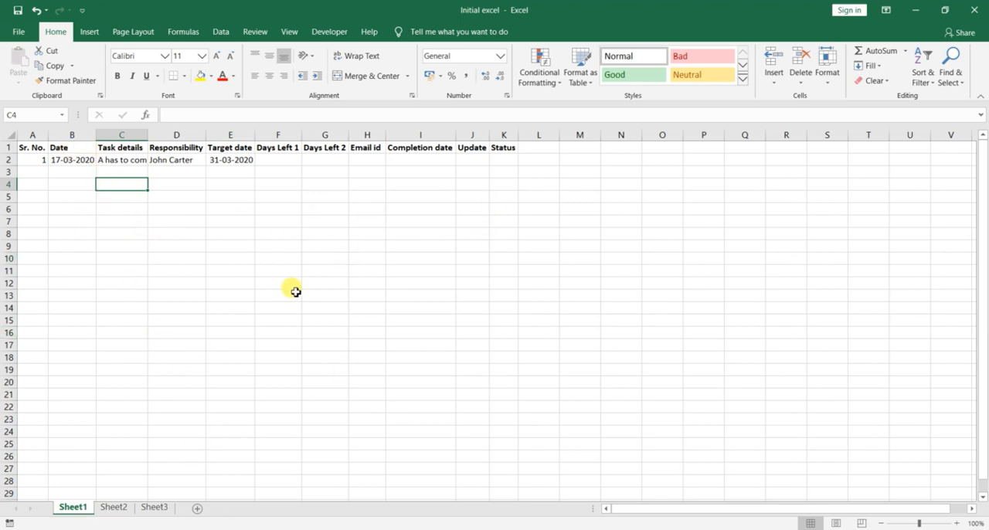
Step: Switch to the Final Task Creation with Mail workbook and copy all task entries from the Date through Target Date columns, starting at B2
key("alt+Tab")
key("alt+Tab")
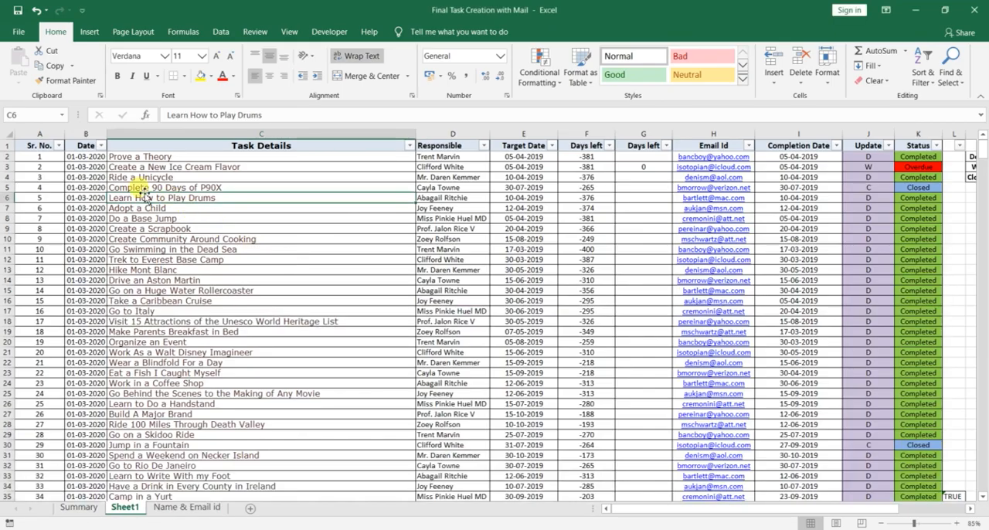
left_click(39, 157)
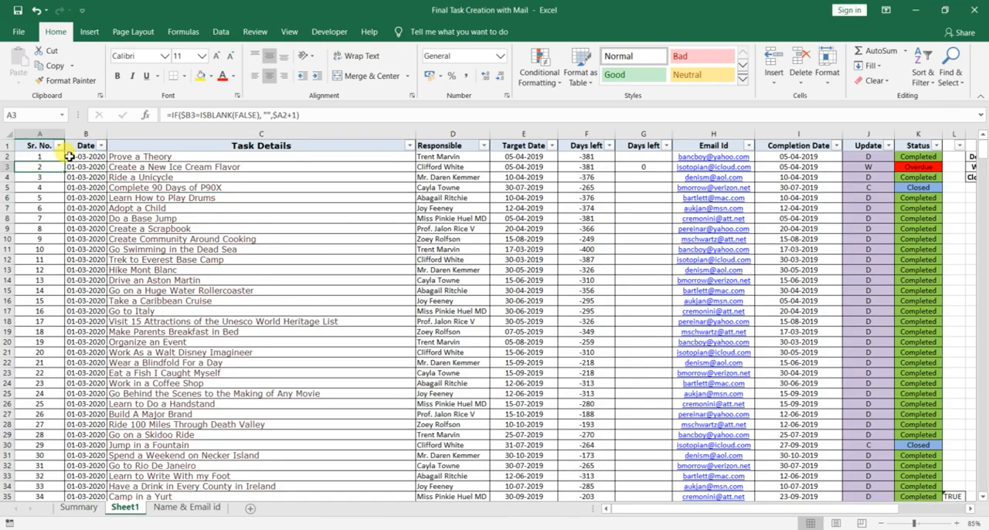
left_click(73, 156)
key("shift+Down")
key("shift+Down")
key("shift+Down")
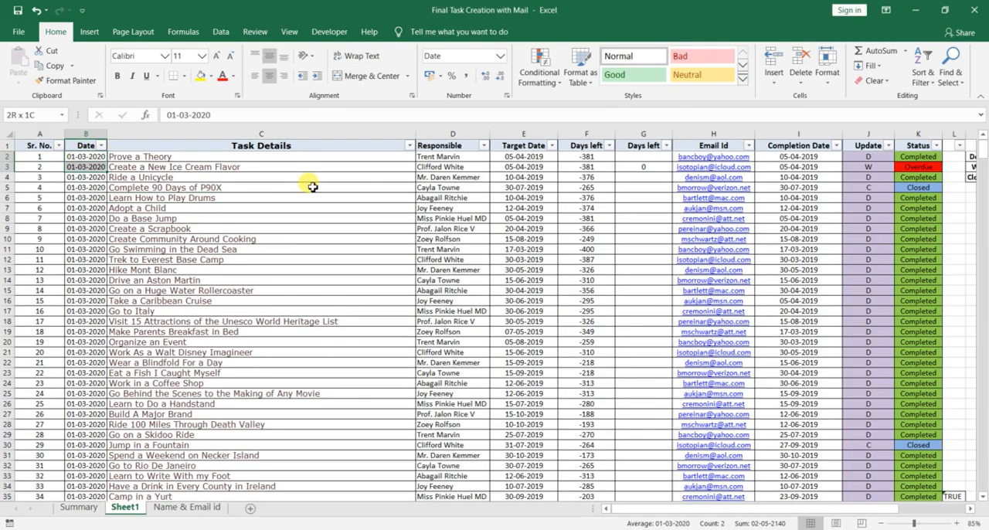
key("shift+Right")
key("shift+Right")
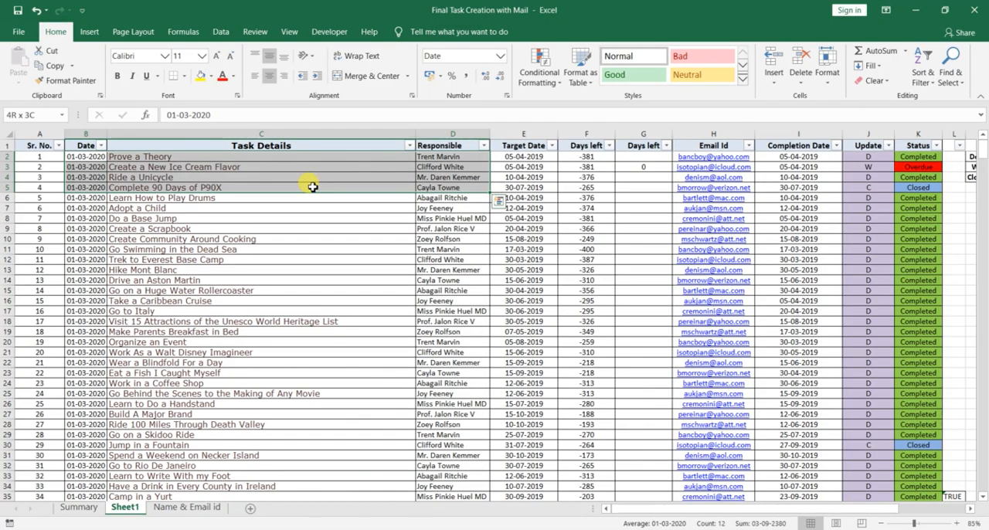
key("shift+Down")
key("shift+Down")
key("shift+Down")
key("shift+Right")
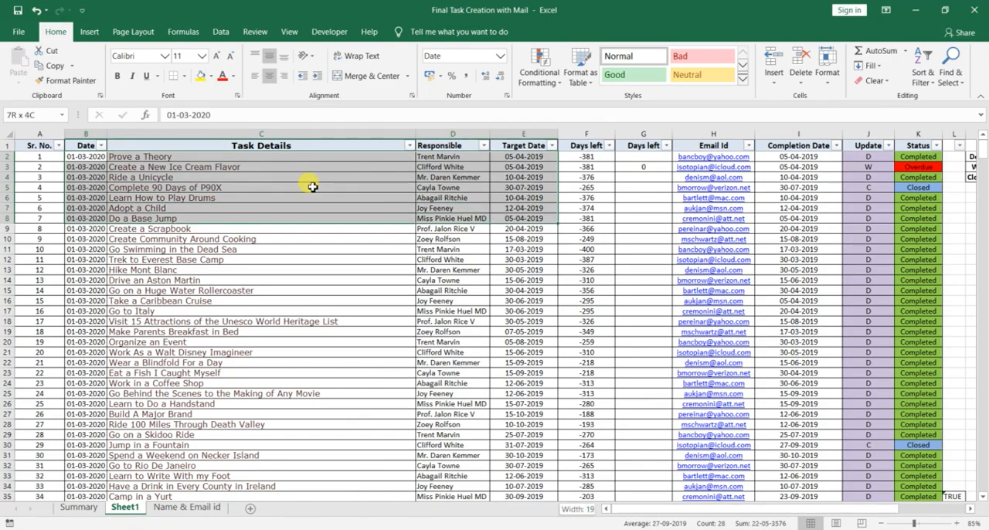
key("ctrl+shift+Down")
key("ctrl+c")
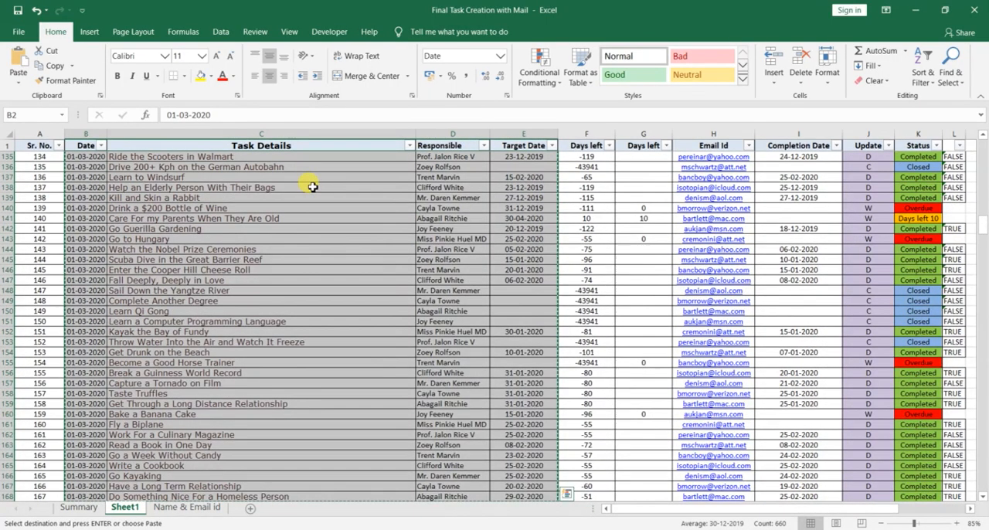
key("Up")
key("Down")
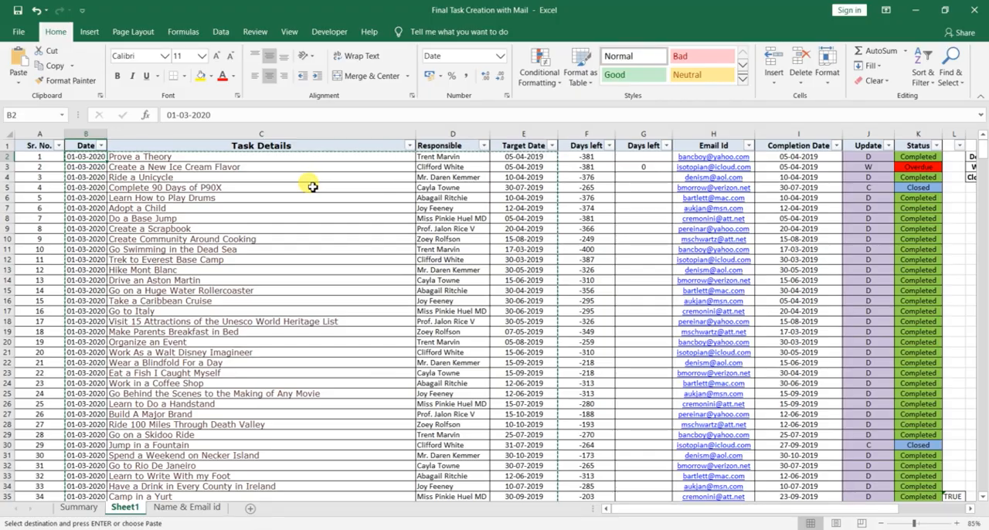
Step: Select all task entries again from the Date through Target Date columns, starting at B2 and extending to the last task row
key("shift+Right")
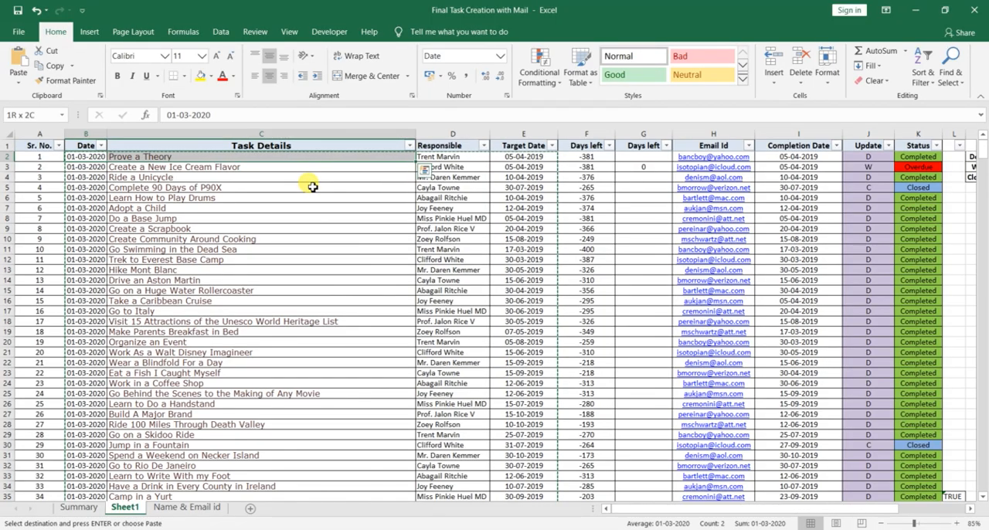
key("shift+Right")
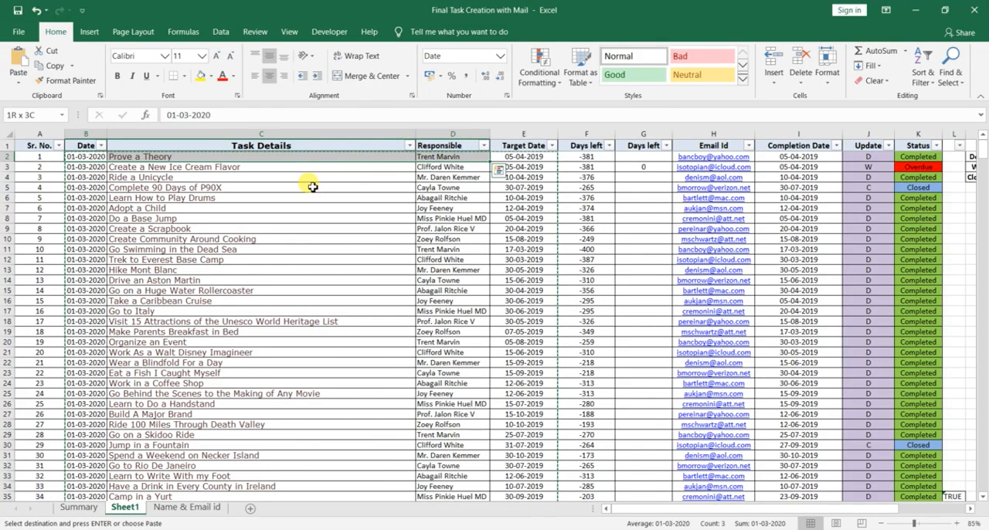
key("shift+Down")
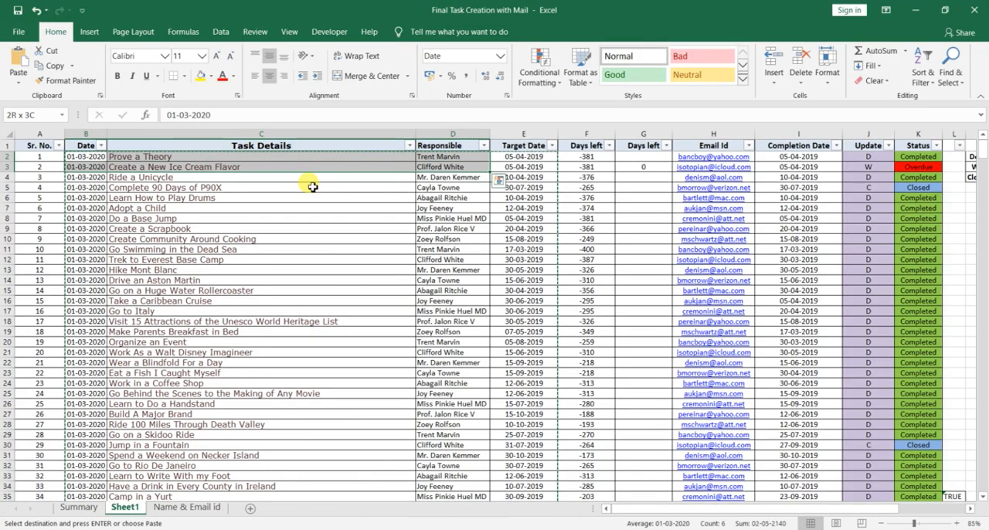
key("shift+Down")
key("shift+Down")
key("shift+Down")
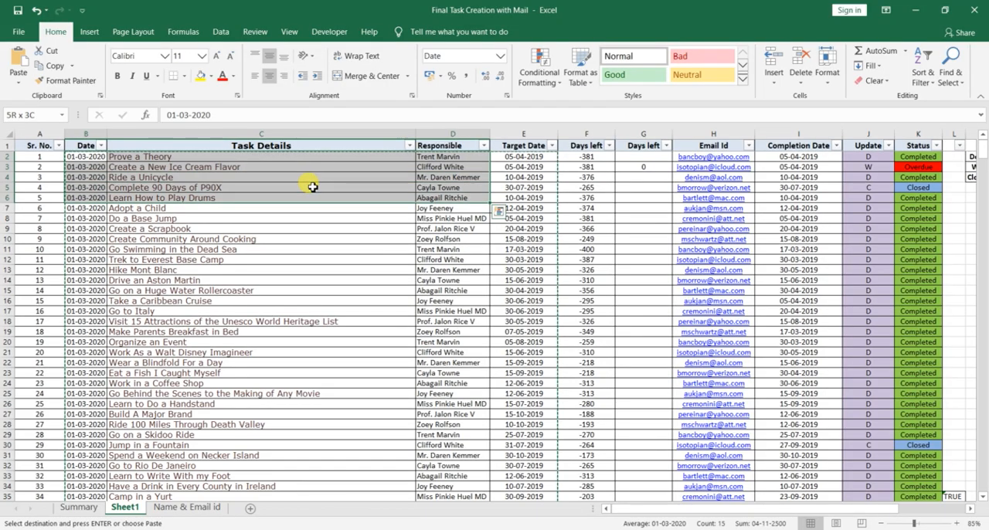
key("ctrl+shift+Down")
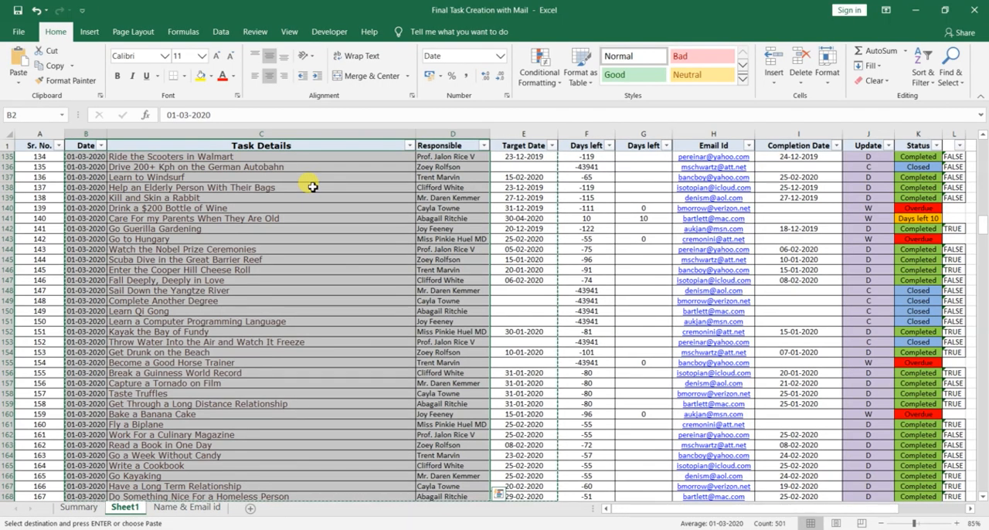
key("shift+Right")
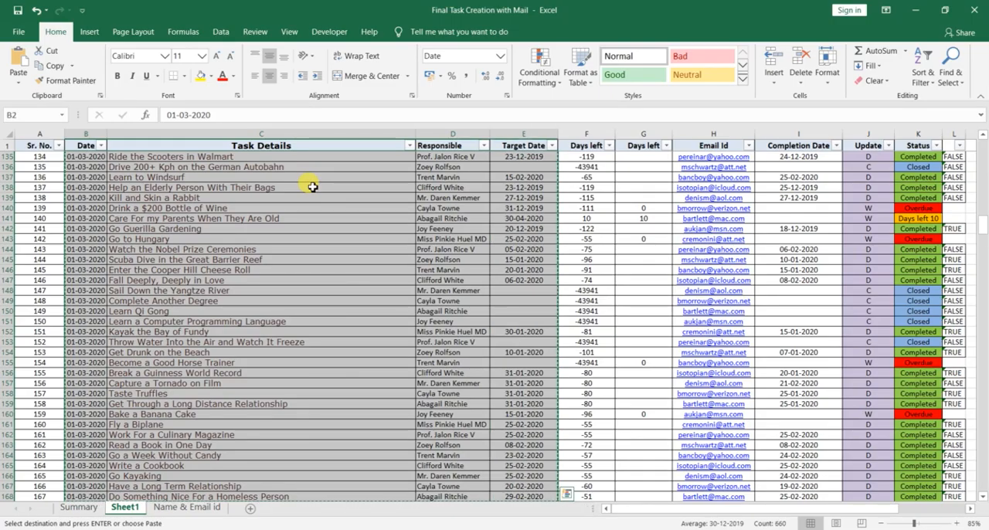
Step: Switch to the Initial excel workbook and paste the copied task entries starting at cell B3
key("alt+Tab")
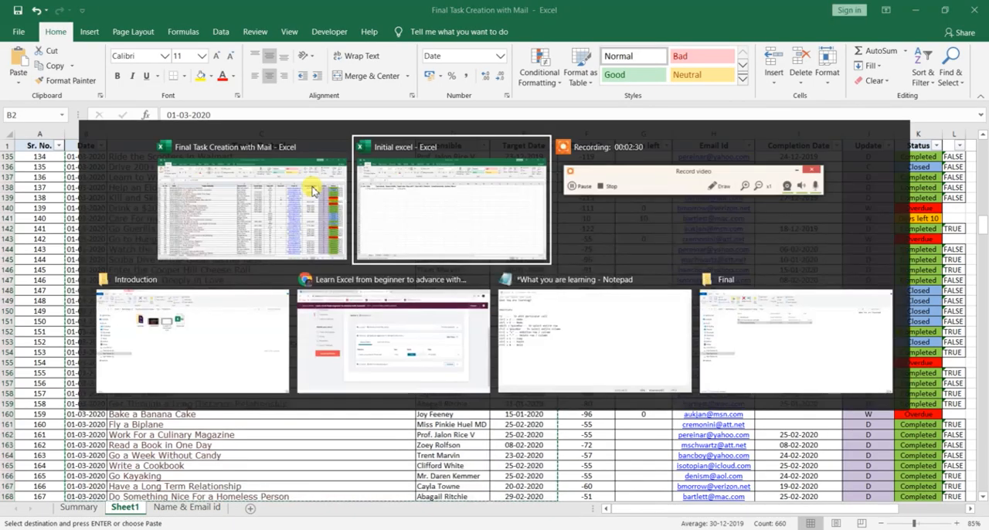
key("Up")
key("Up")
key("Left")
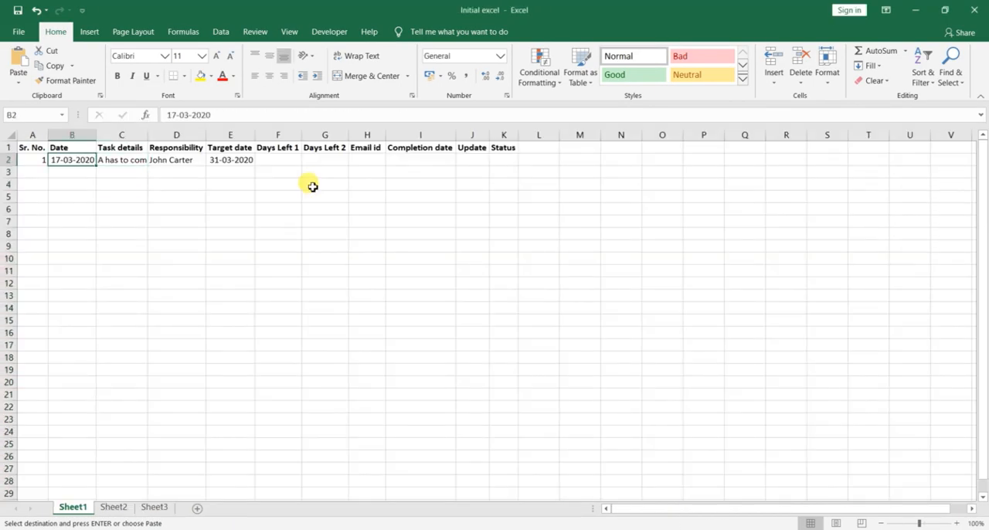
key("Down")
key("ctrl+v")
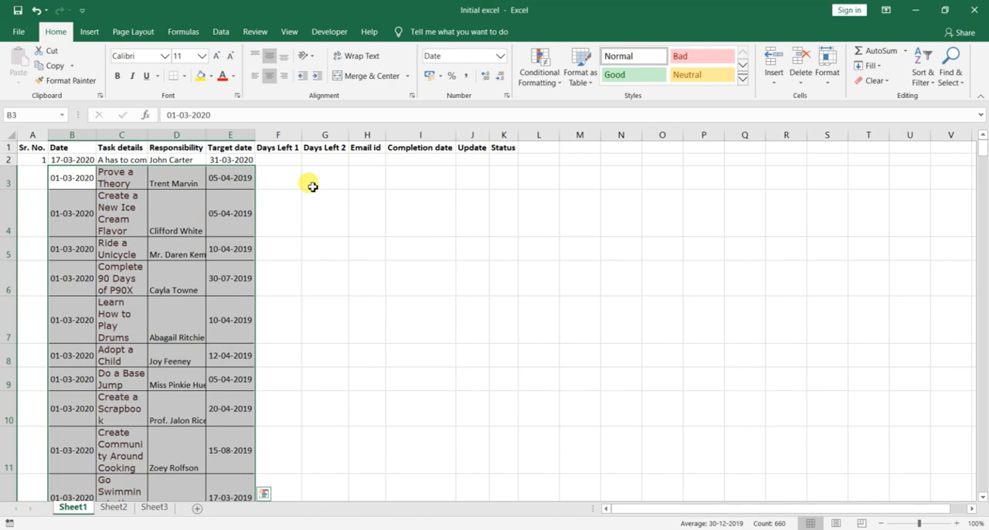
key("Up")
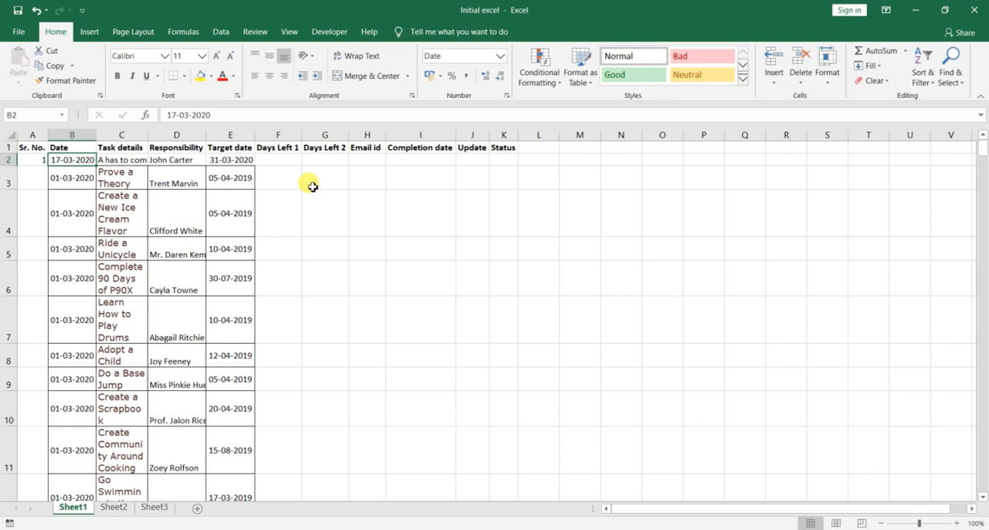
Step: Widen the Task details column so that "Create a New Ice Cream Flavor" fits on one line
left_click(112, 182)
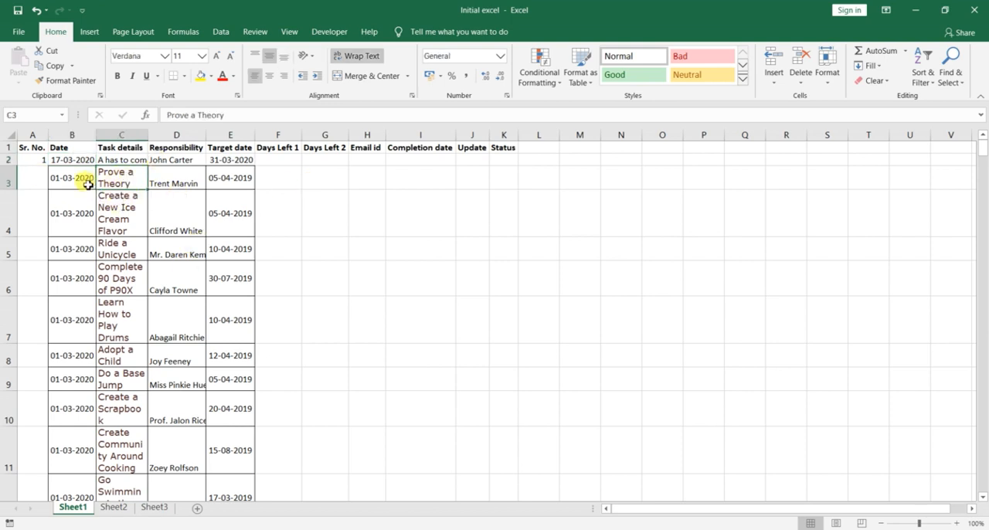
left_click(83, 181)
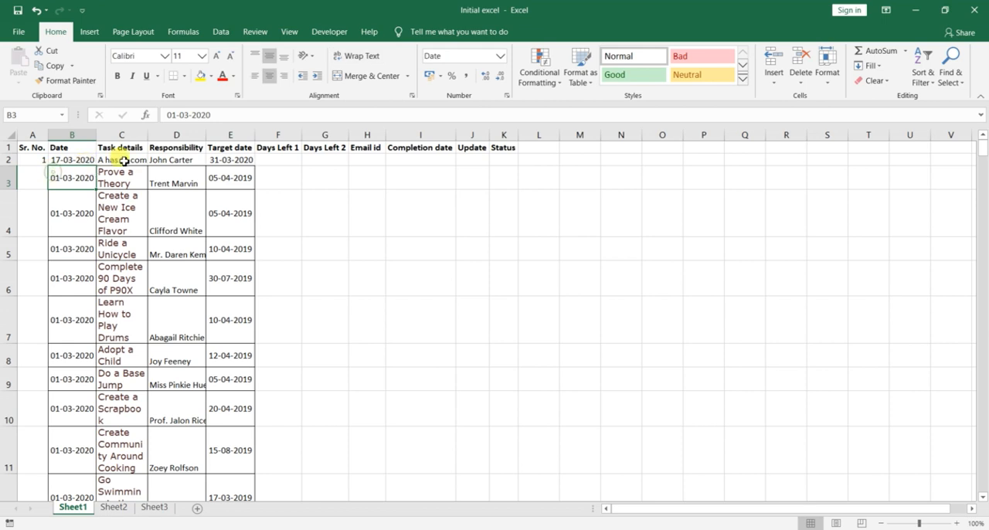
left_click(78, 159)
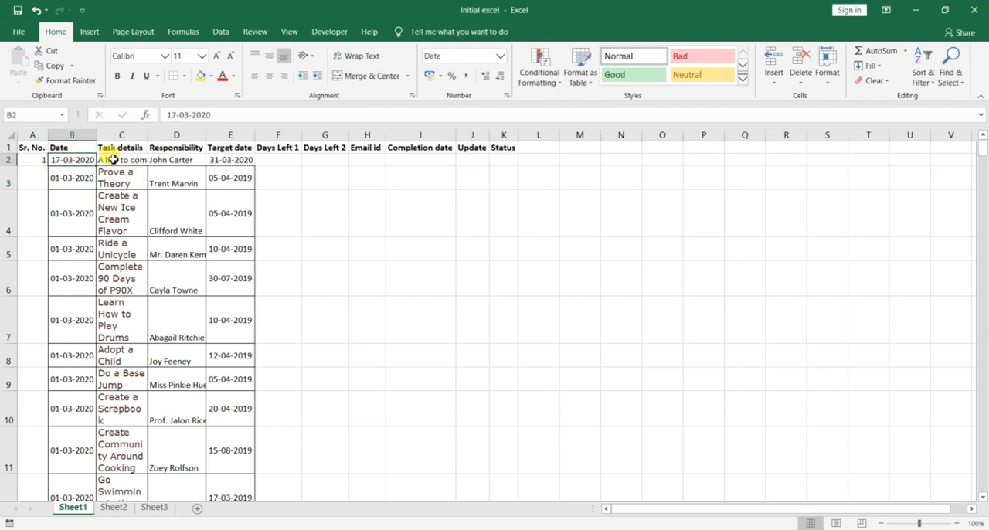
left_click(128, 211)
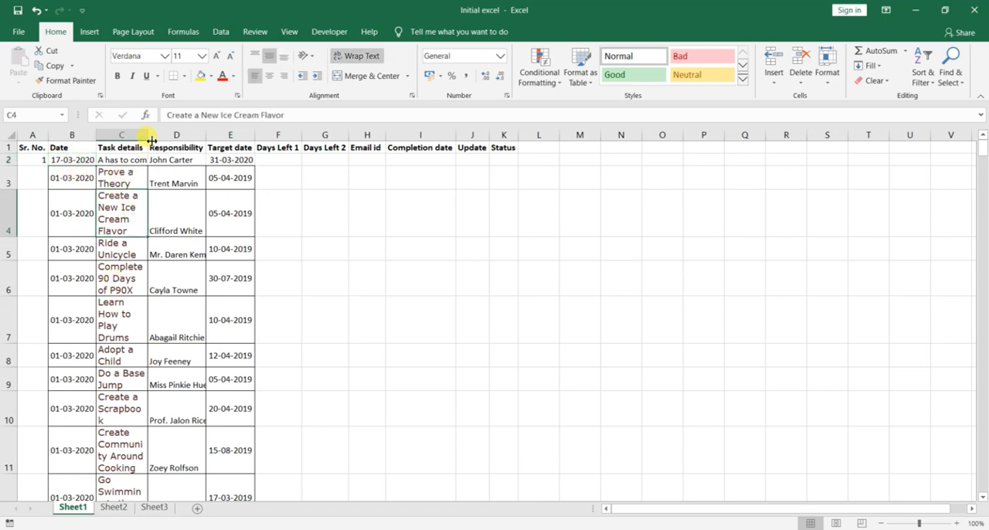
left_click_drag(148, 137, 250, 138)
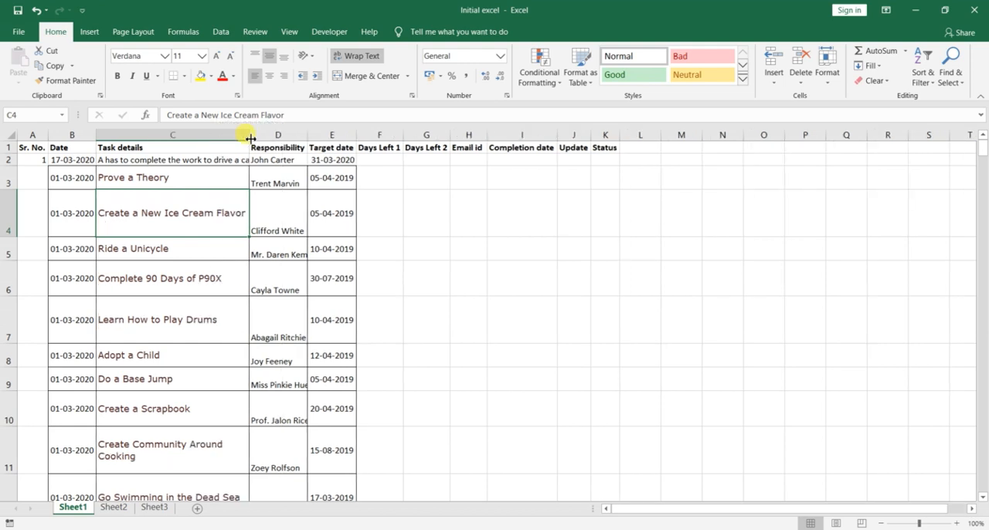
Step: Select the entire sheet and apply AutoFit Column Width to all columns
key("ctrl+a")
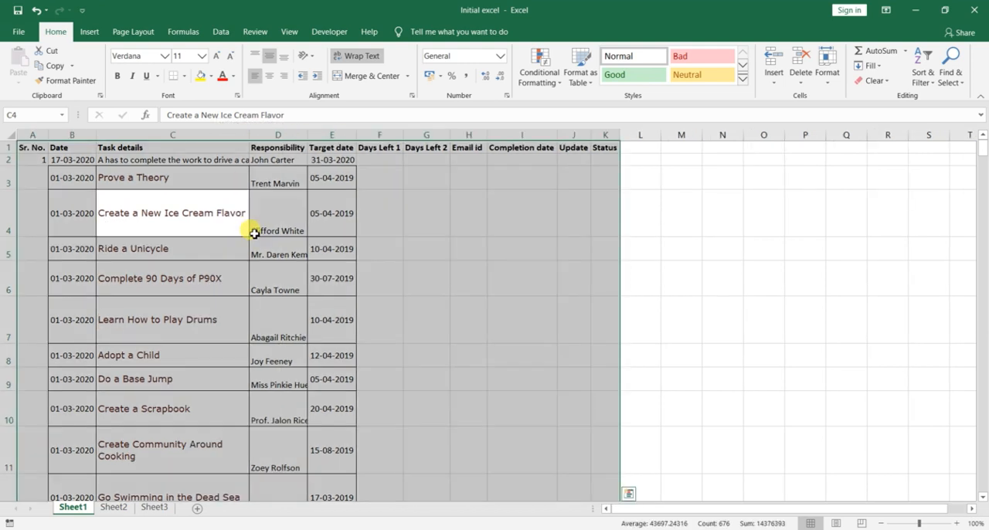
key("ctrl+a")
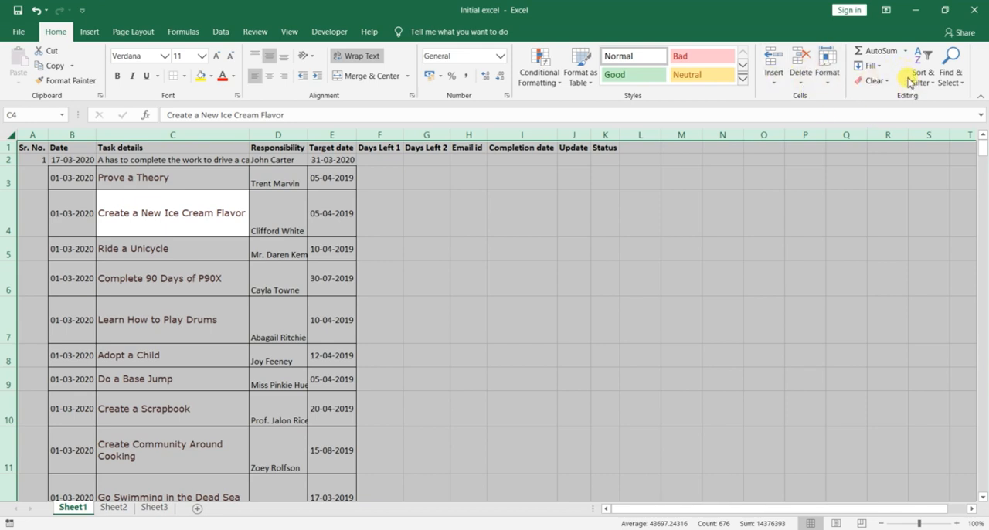
left_click(825, 68)
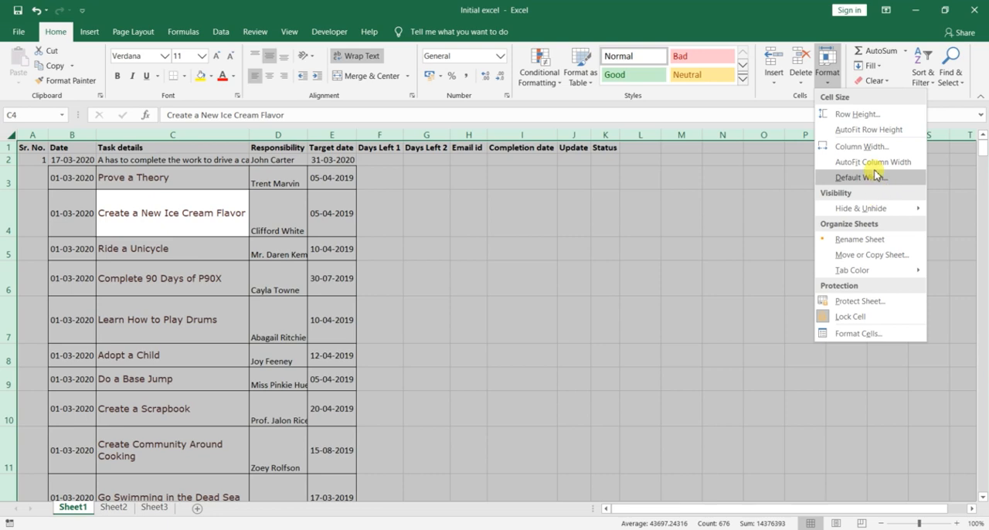
left_click(876, 161)
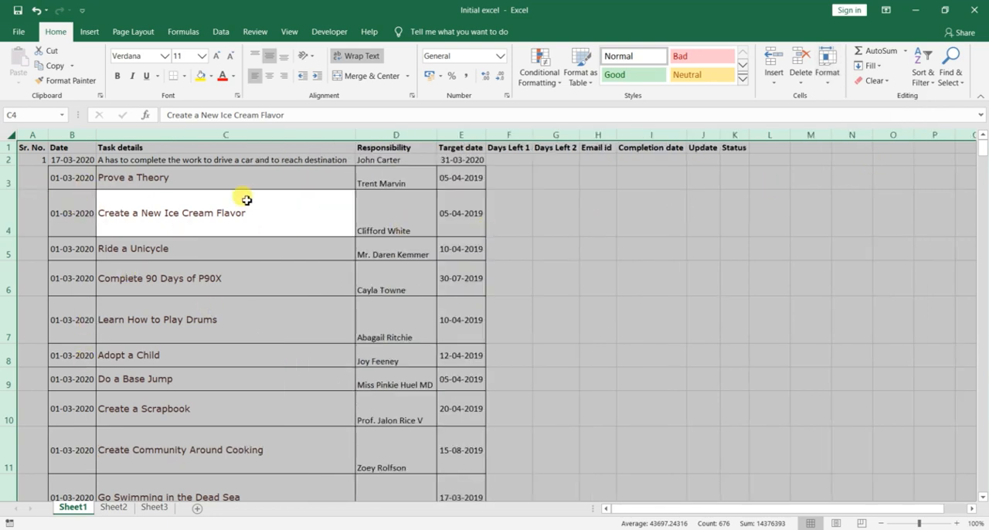
Step: Apply AutoFit Row Height to every row of the sheet, then clear the selection
left_click(827, 69)
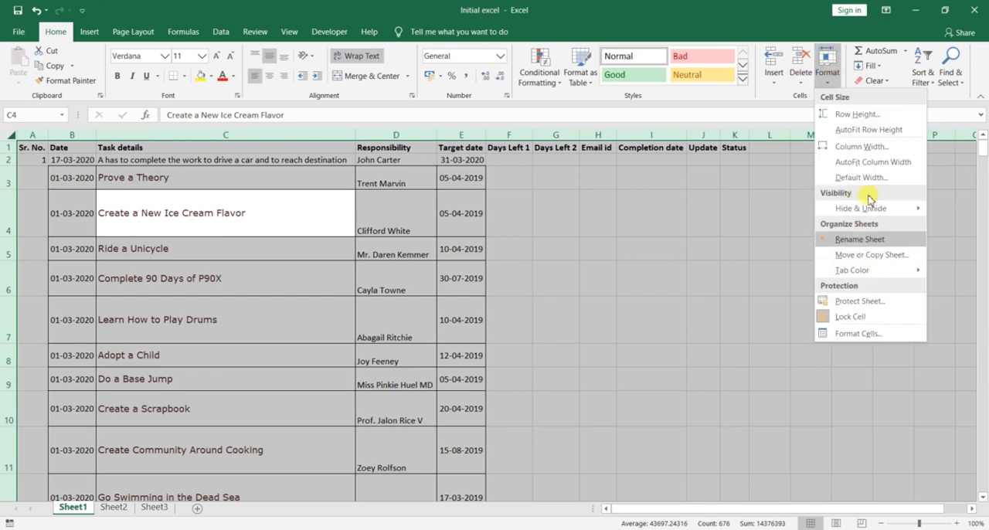
left_click(869, 130)
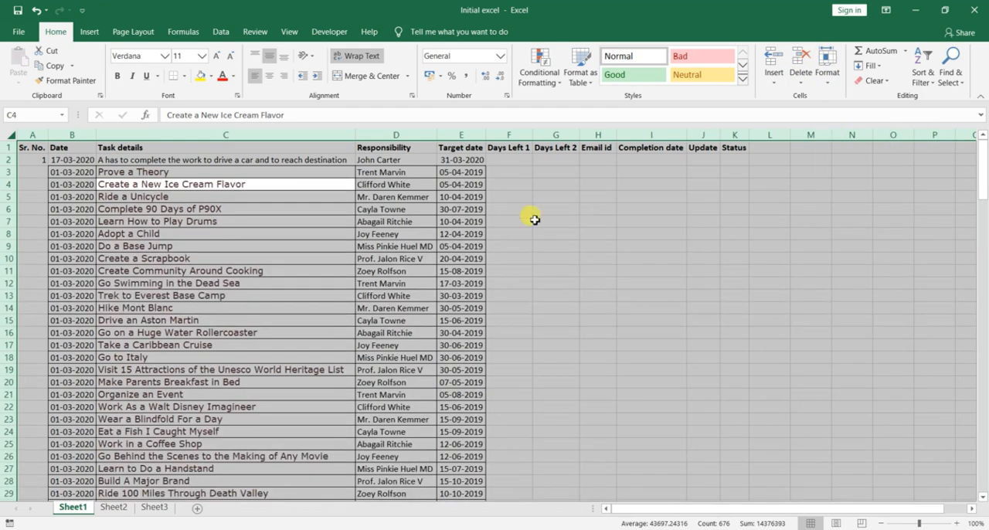
left_click(511, 221)
left_click(218, 234)
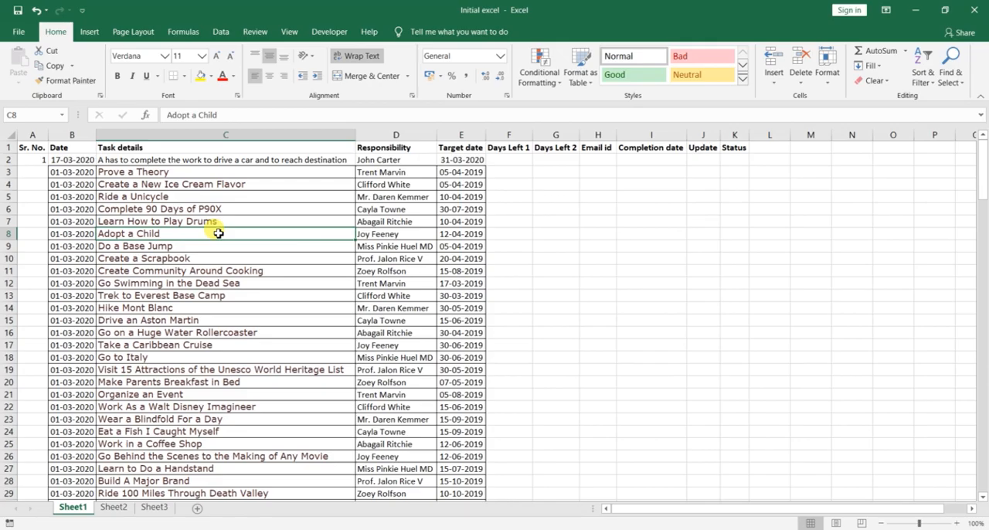
Step: Undo the row height and column width AutoFit changes and deselect the sheet
key("ctrl+z")
key("ctrl+z")
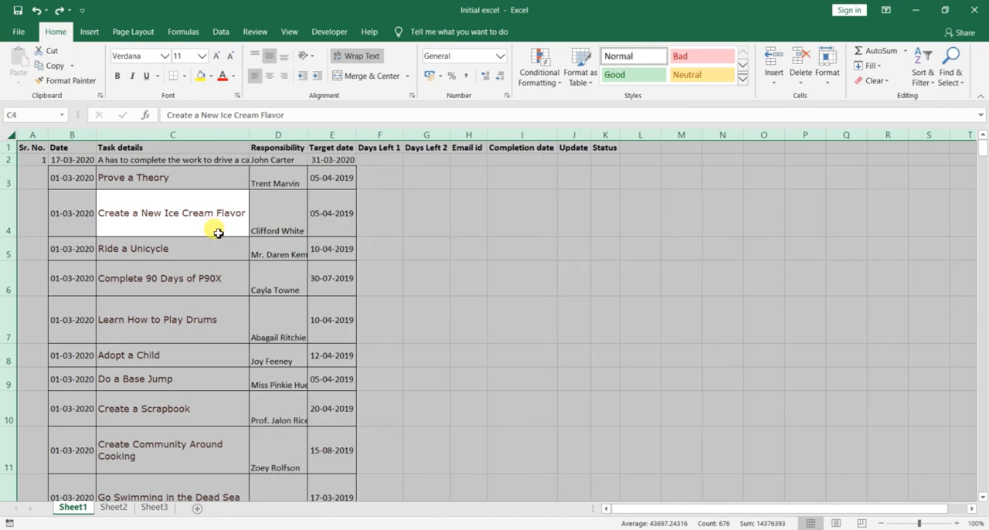
left_click(337, 278)
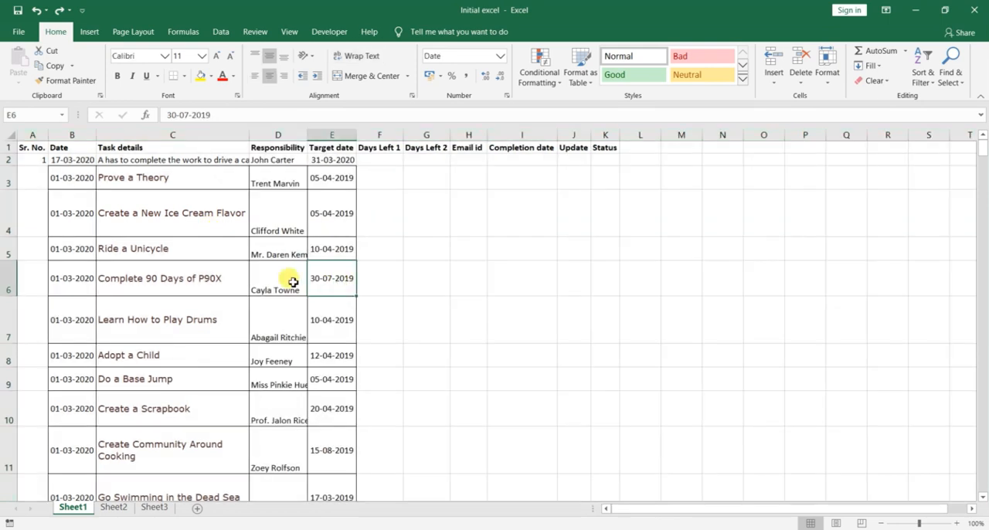
Step: Select the whole sheet and AutoFit the column widths to their contents
key("ctrl+a")
key("ctrl+a")
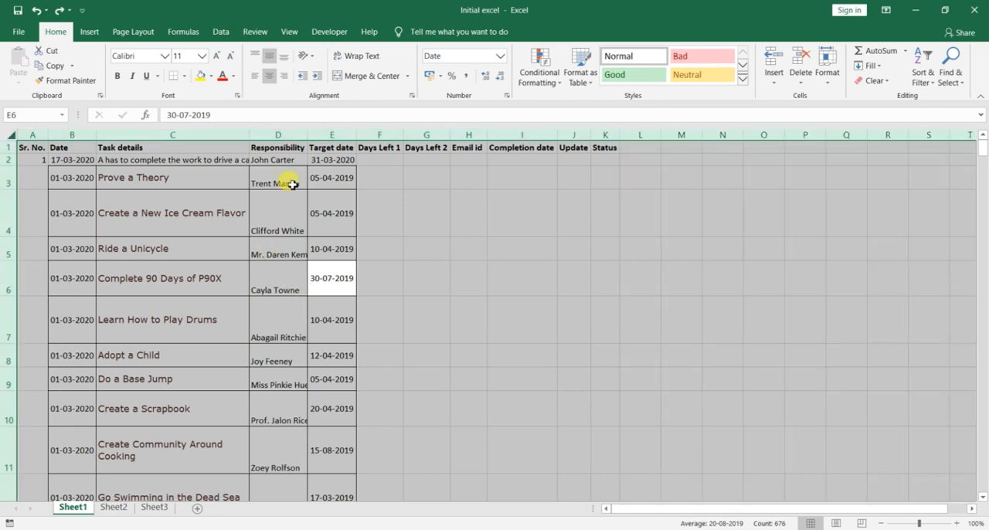
key("alt")
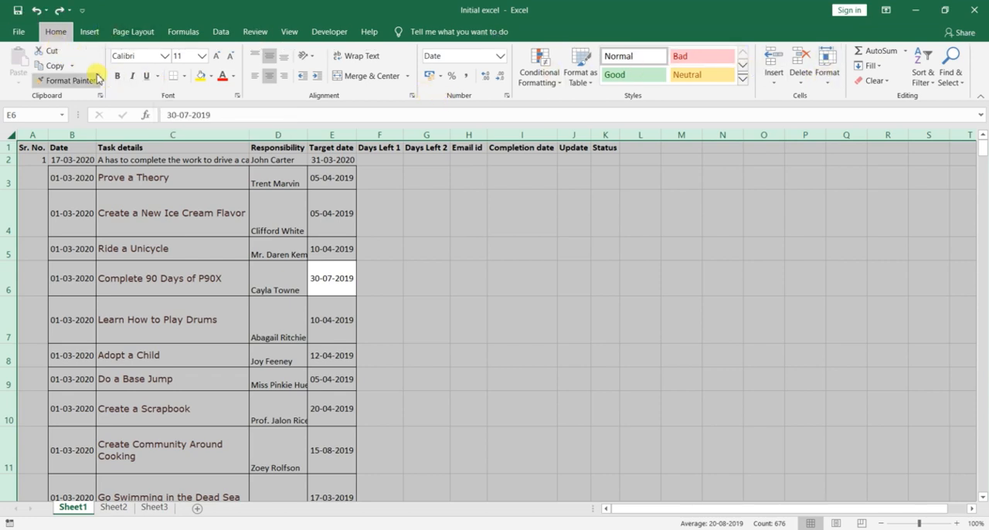
key("h")
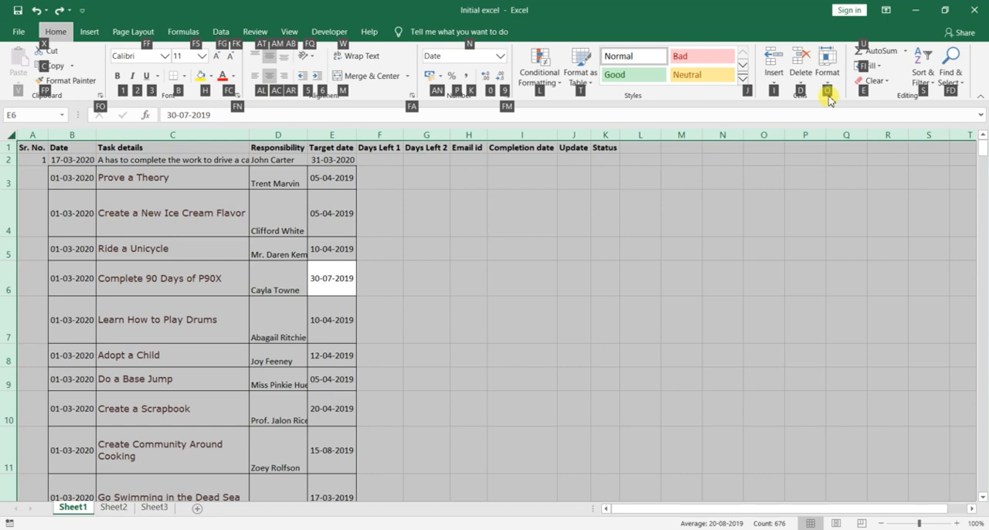
key("o")
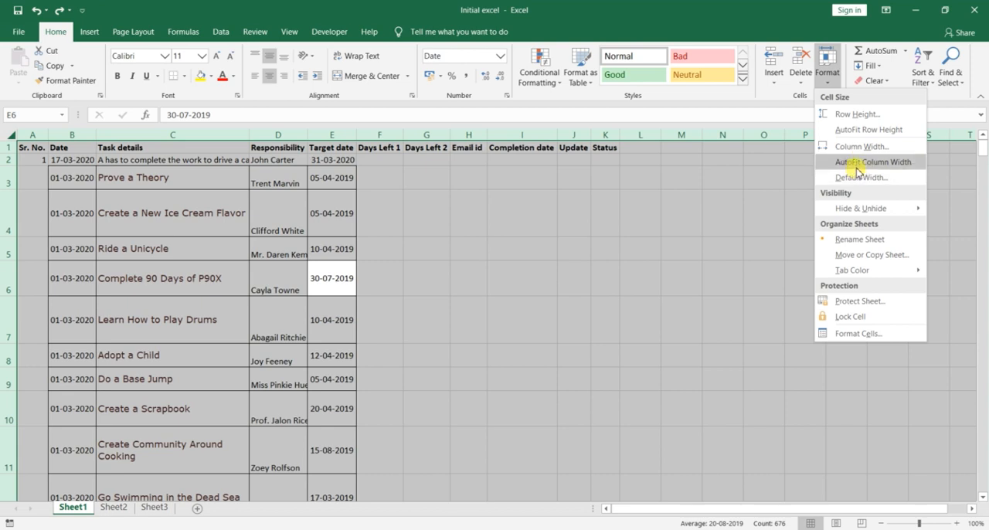
left_click(857, 164)
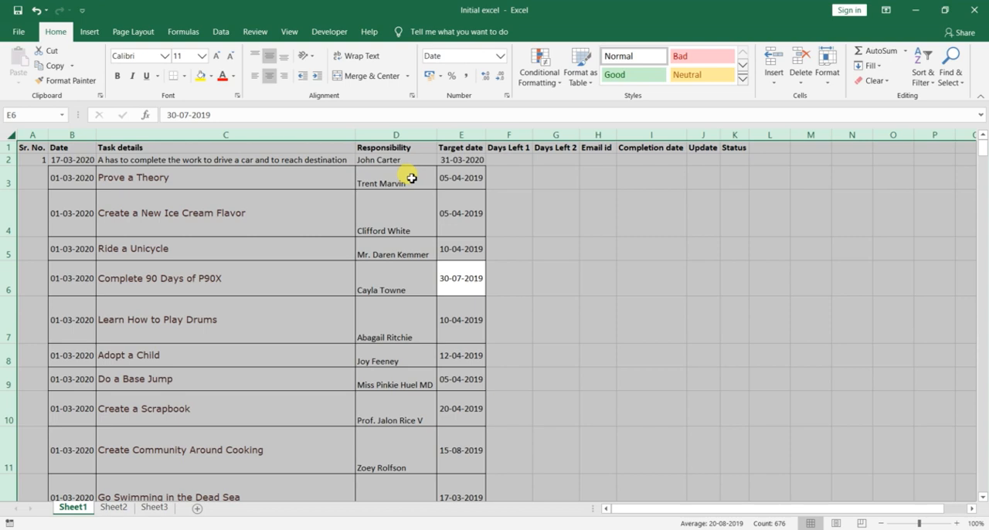
Step: AutoFit the row heights across the whole sheet and deselect it
key("alt")
key("h")
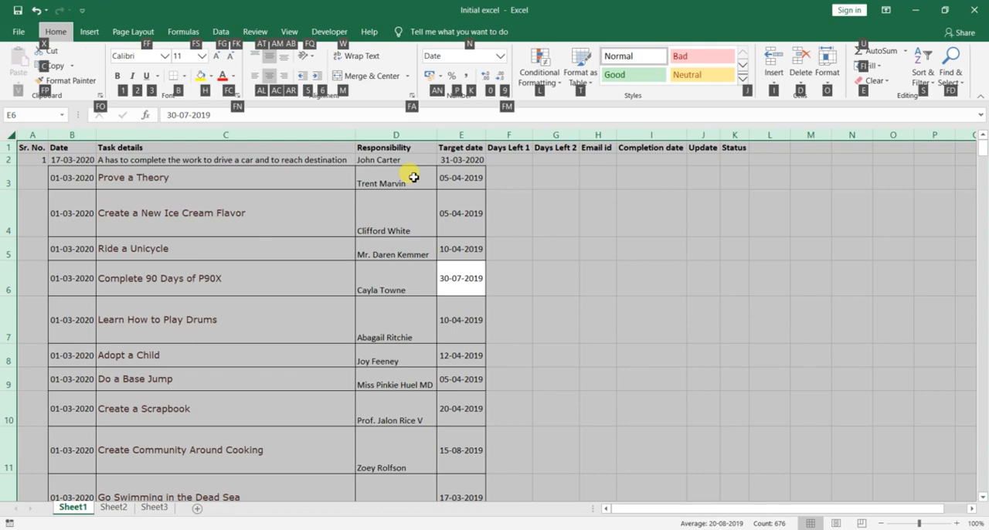
key("o")
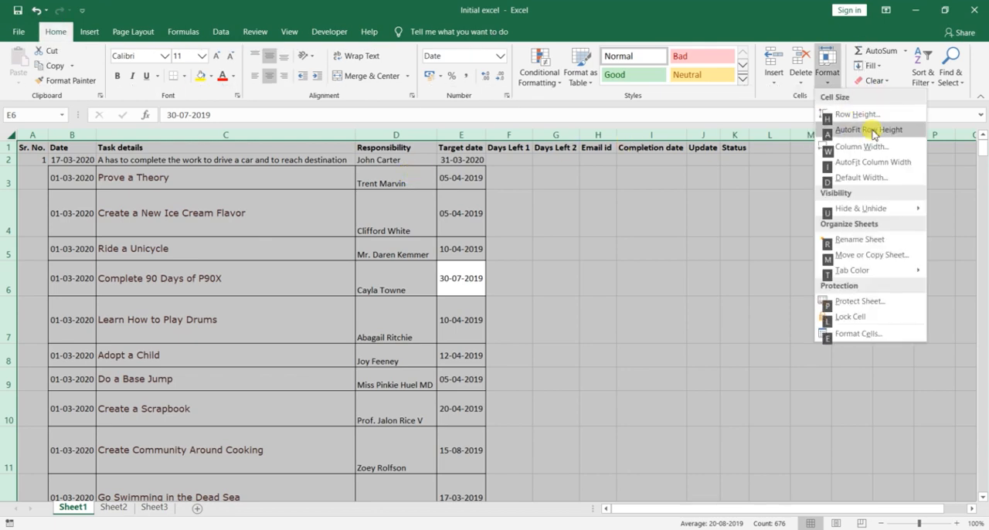
left_click(872, 130)
left_click(344, 245)
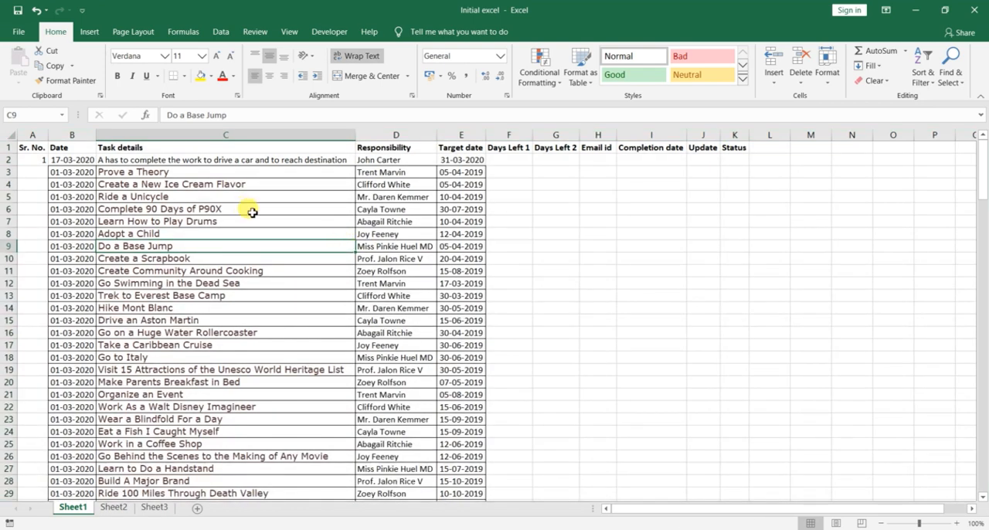
Step: Switch to the shortcut notes in Notepad and start a new line with "Altr" below the Bold entry
key("alt+Tab")
key("alt+Tab")
key("alt+Tab")
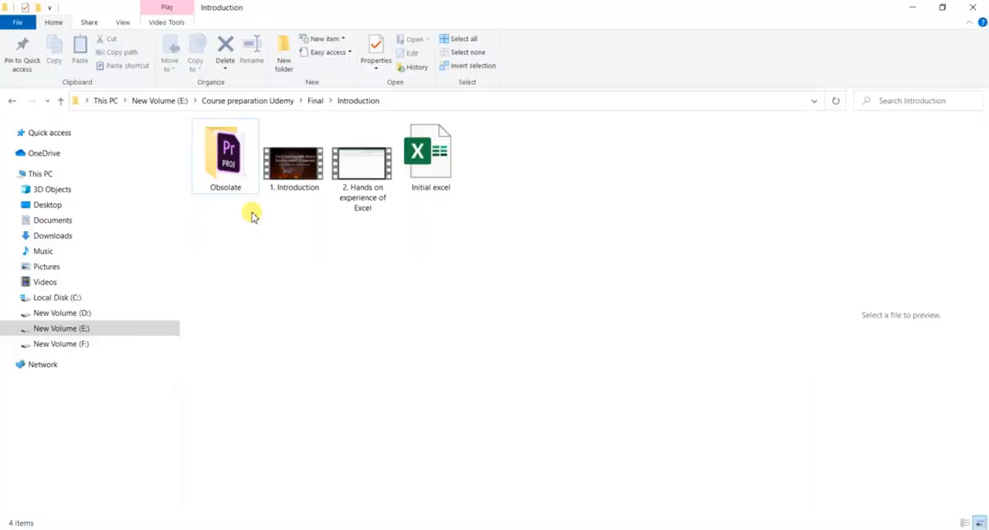
key("alt+Tab")
key("alt+Tab")
key("alt+Tab")
key("alt+Tab")
key("alt+Tab")
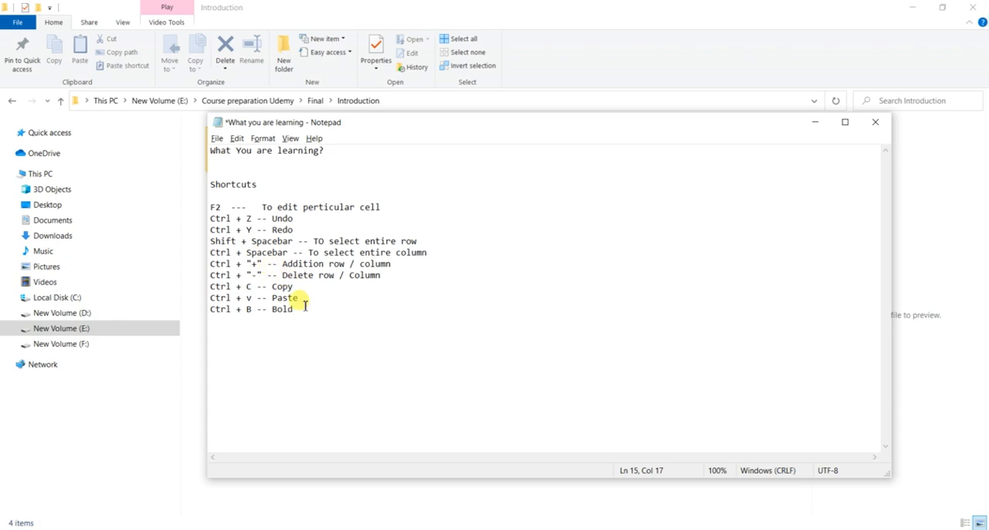
key("Return")
type("Altr")
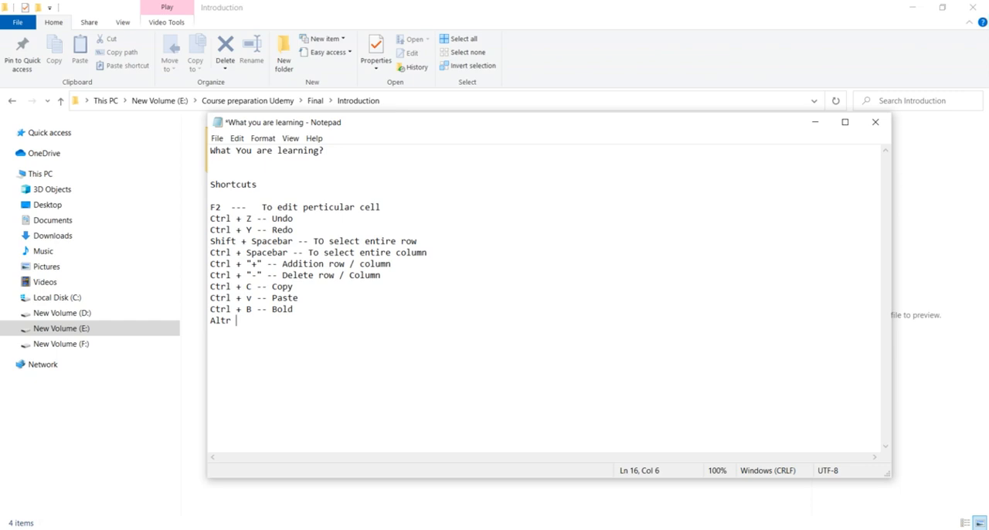
key("ctrl+plus")
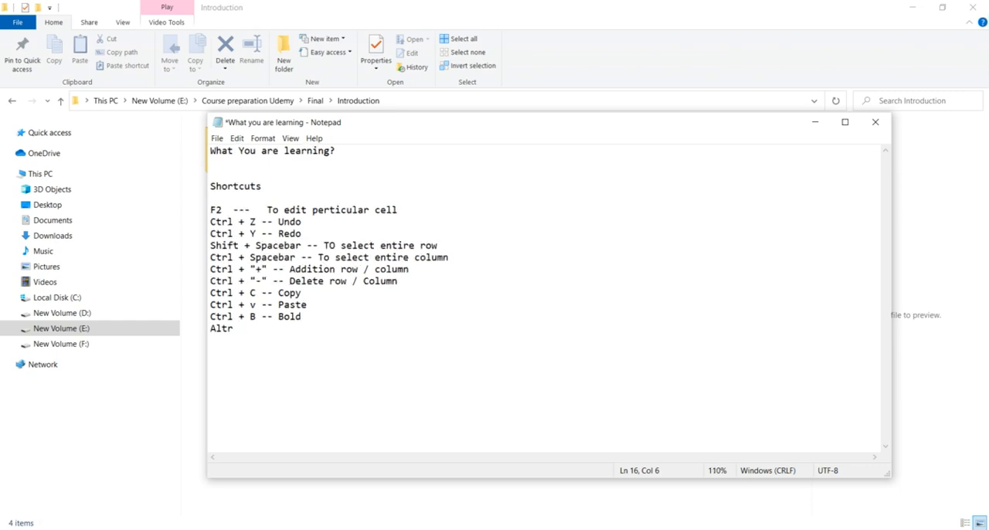
type("=")
key("ctrl+a")
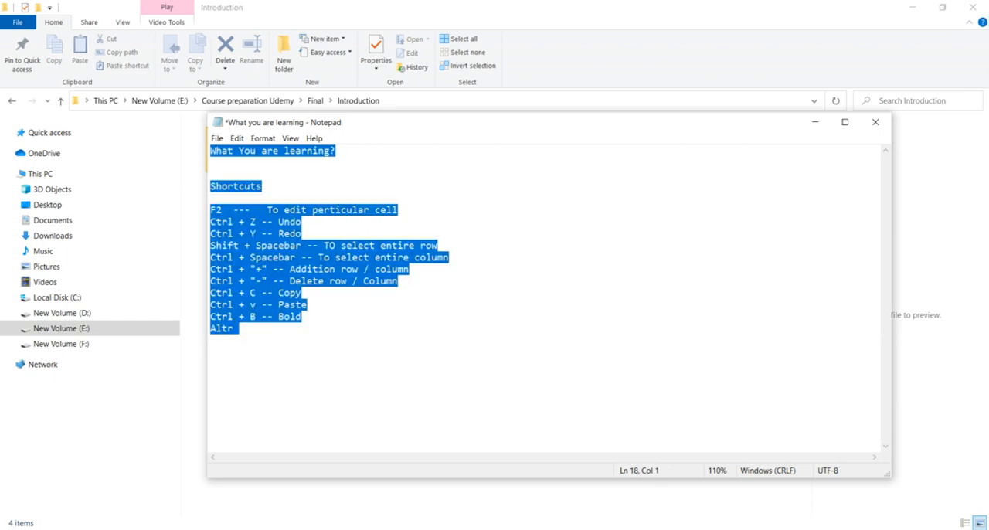
key("Up")
key("Up")
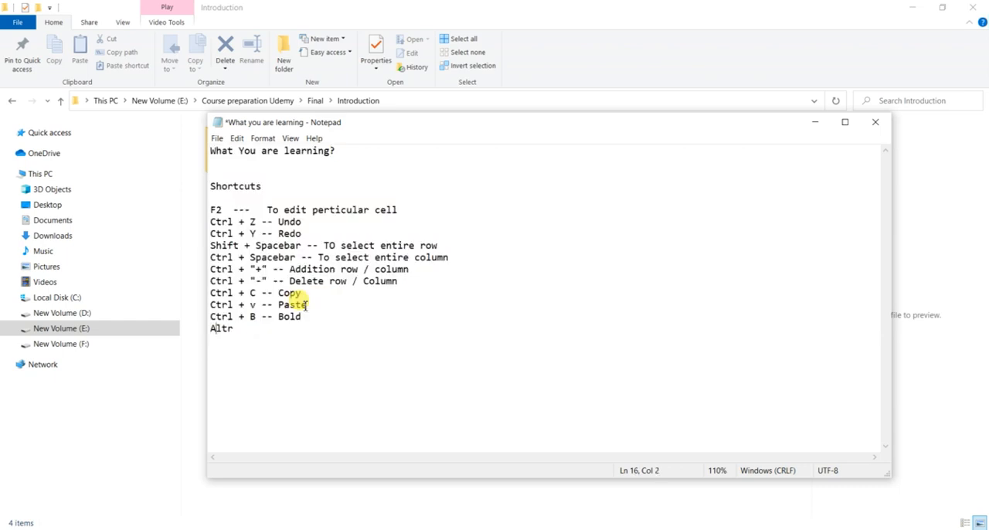
Step: Complete the new shortcut line so it reads "Altr + H + O + I -- Fir coulmn widh"
key("Right")
key("Right")
key("Right")
type("+ H + O =")
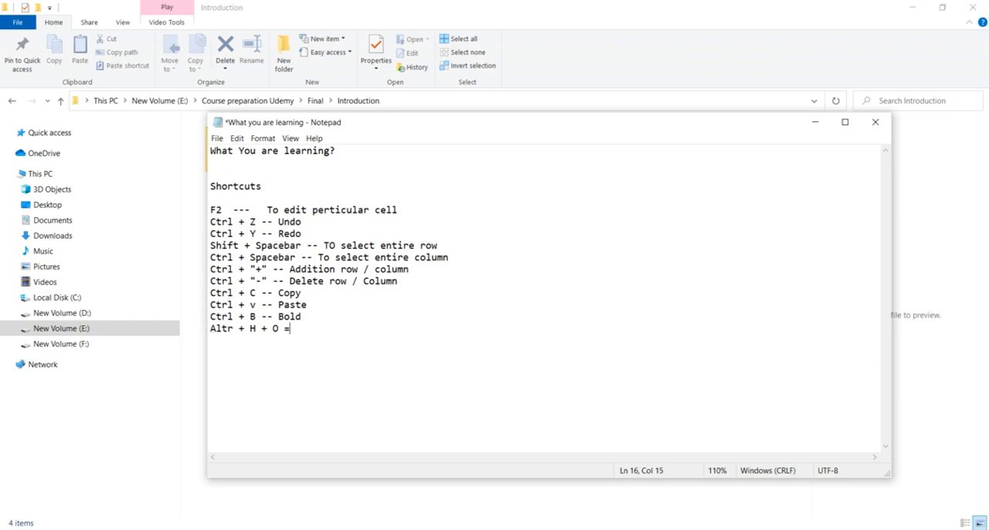
key("BackSpace")
type("+ I -- Fir coulmn widh")
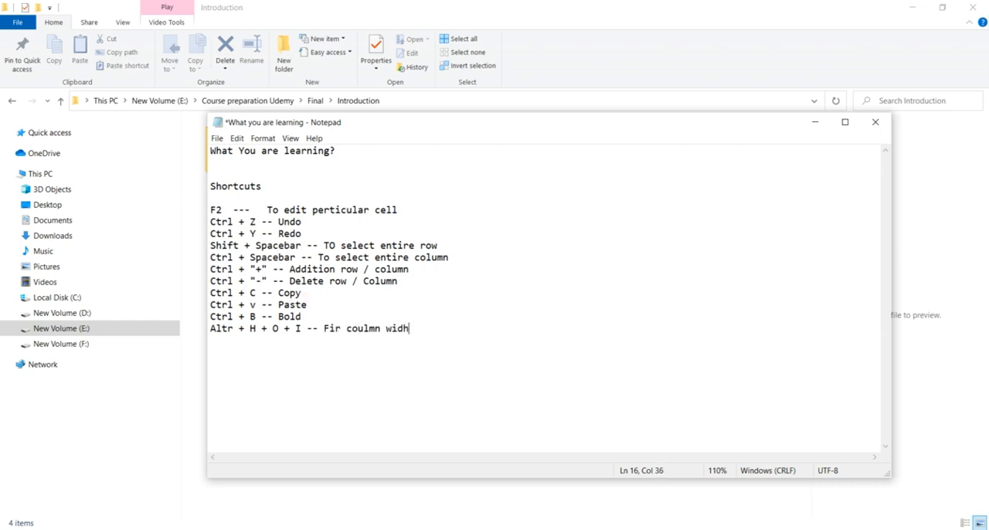
Step: Add another shortcut line reading "Altr + H + O + A -- Fit to row width"
key("Return")
type("Altr")
type("+ H + O + A -- Fit")
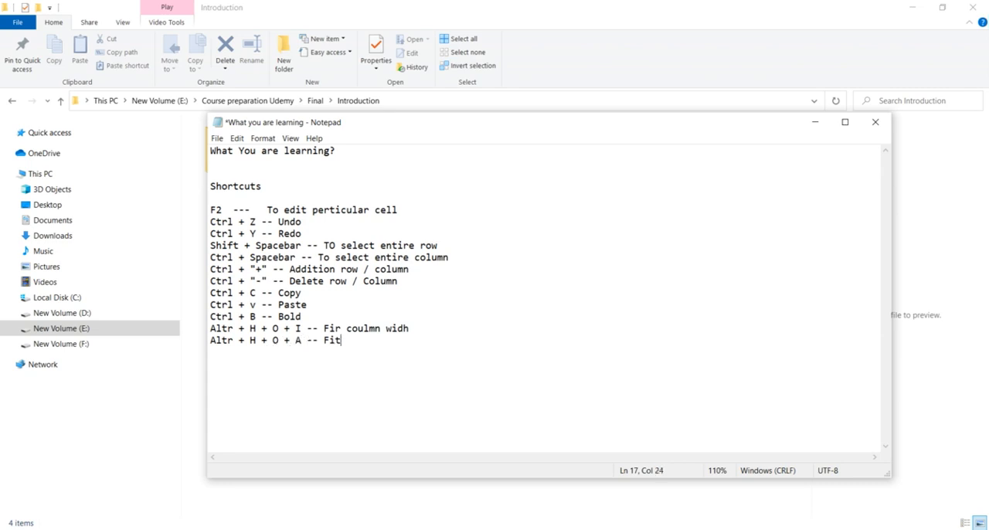
type(" to c")
key("BackSpace")
type("row width")
Step: Correct the column shortcut line by changing "widh" to "width" and fixing the last letter of "coulmn"'s preceding word or its neighbour
key("Up")
key("Left")
type("t")
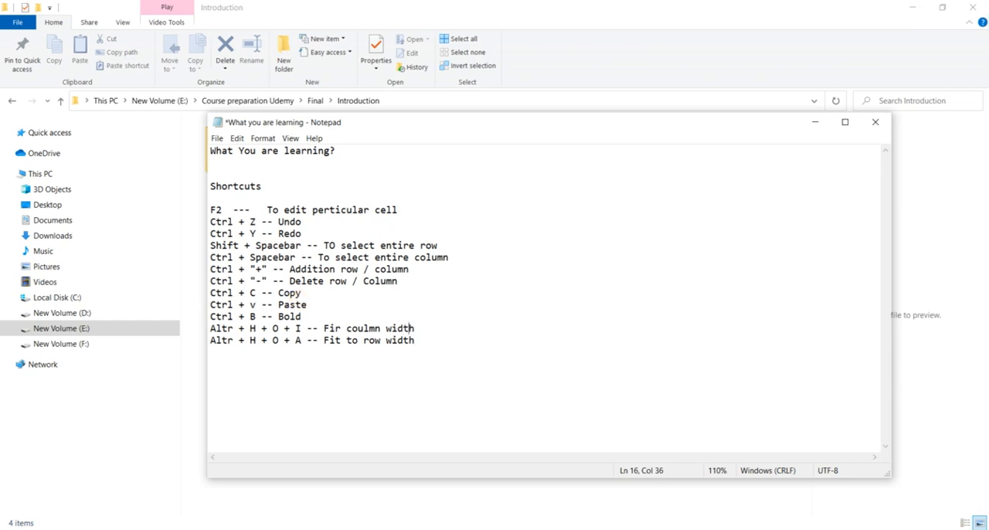
key("Left")
key("Left")
key("Left")
key("Left")
key("BackSpace")
type("t")
Step: Switch back to the Initial excel workbook and look over the date, task, responsibility and target date entries in row 2
key("alt+Tab")
key("alt+Tab")
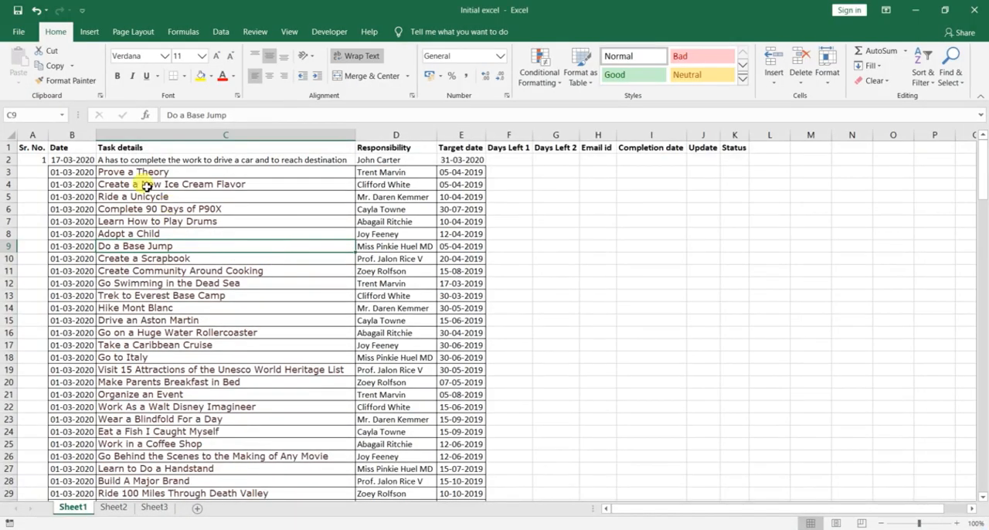
left_click(146, 187)
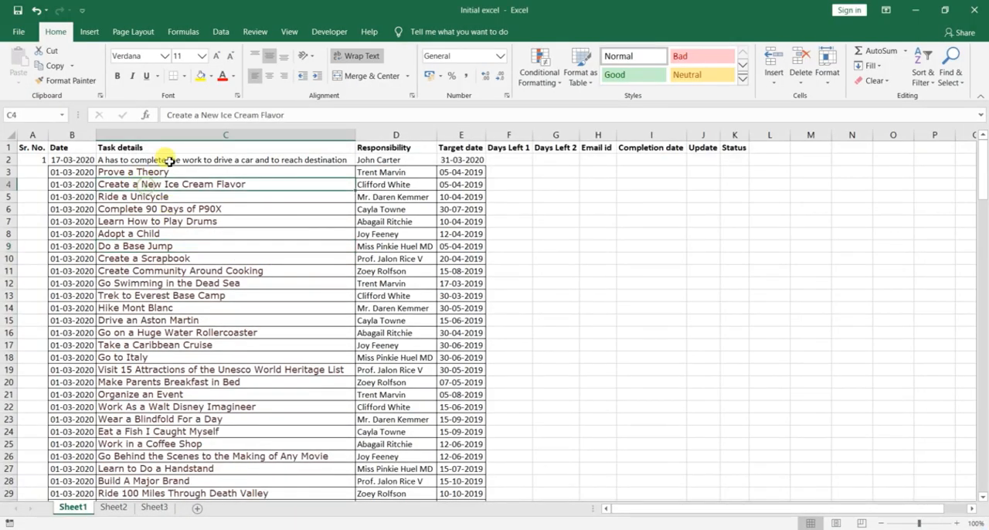
left_click(78, 160)
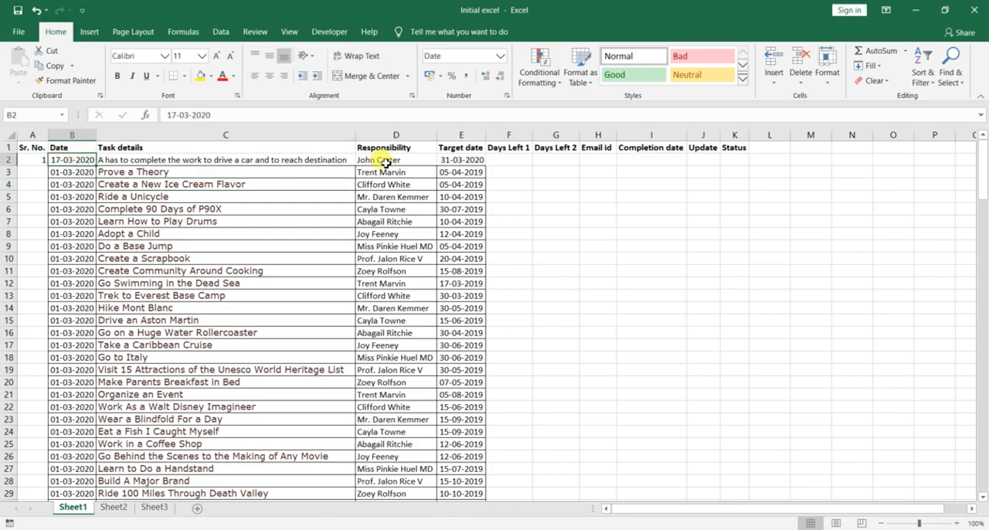
left_click(453, 160)
left_click(386, 159)
left_click(288, 157)
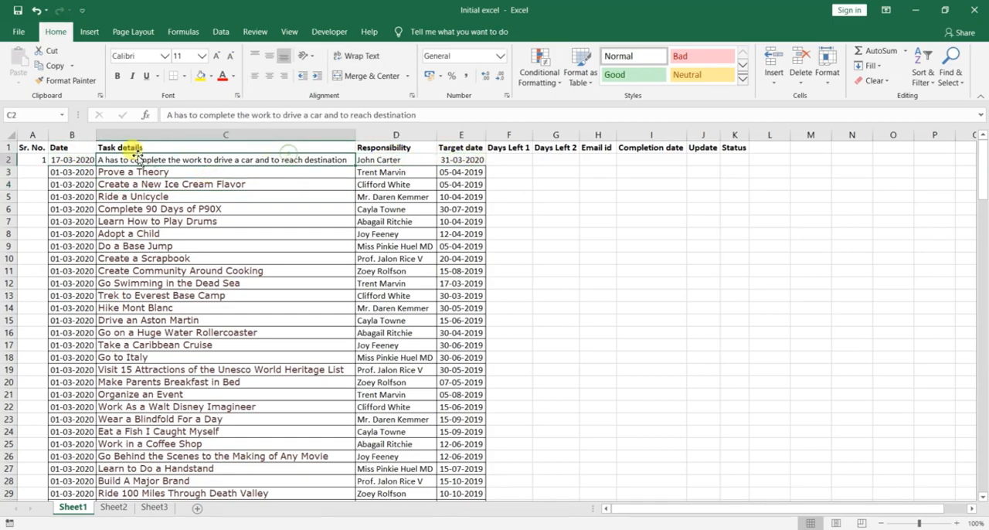
left_click(91, 159)
left_click(453, 159)
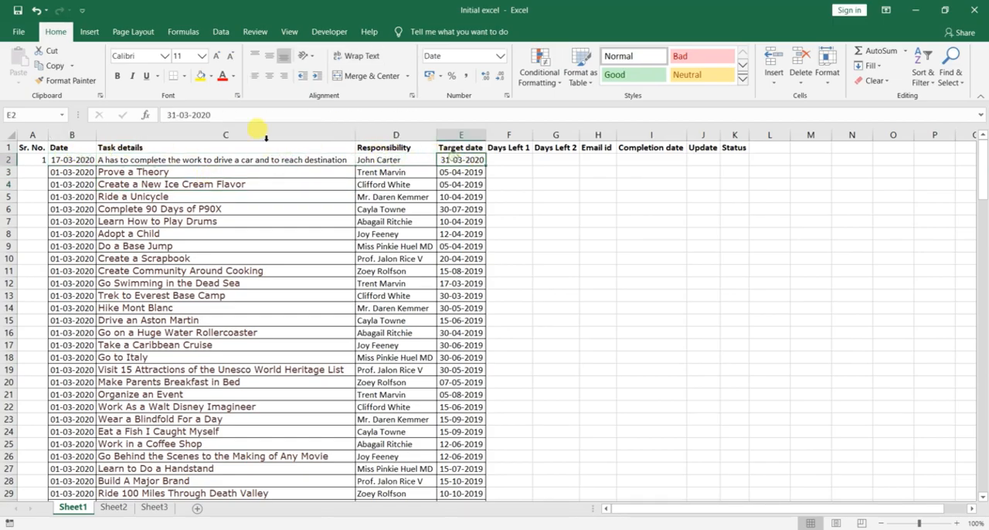
left_click(139, 197)
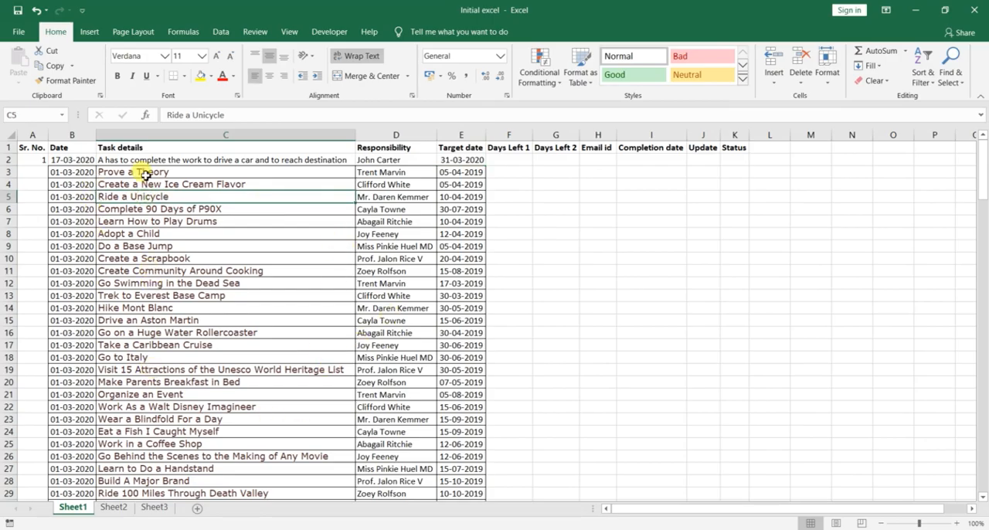
Step: Try applying All Borders to every cell of the sheet, then undo it and clear the selection
key("ctrl+a")
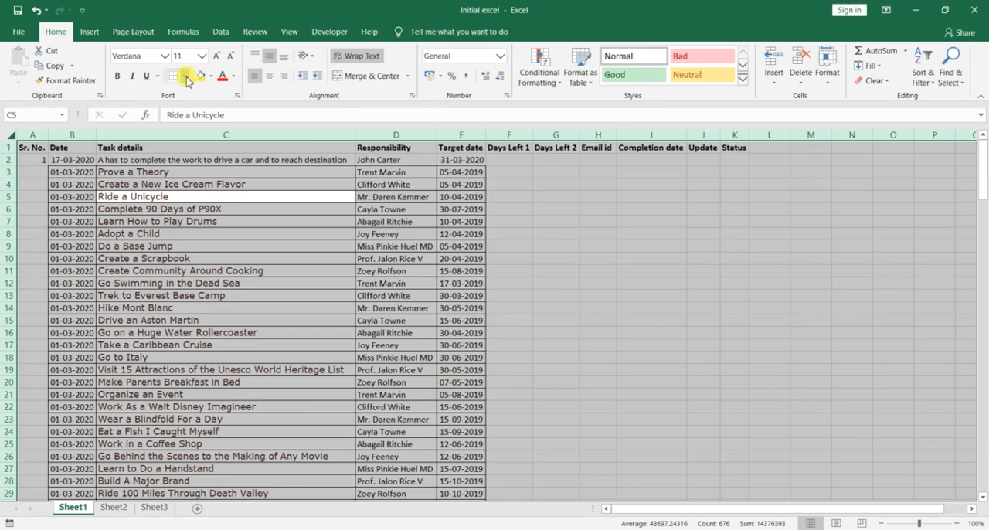
left_click(184, 76)
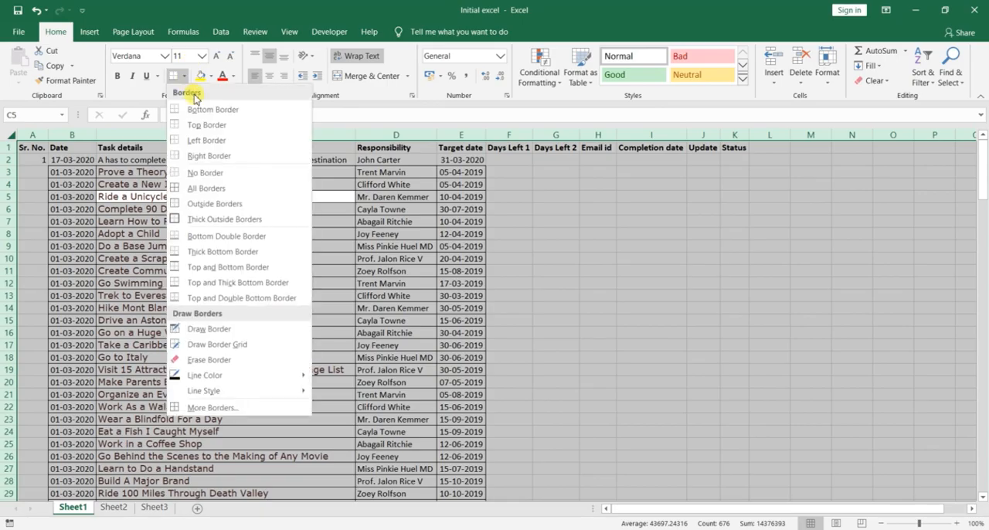
left_click(224, 192)
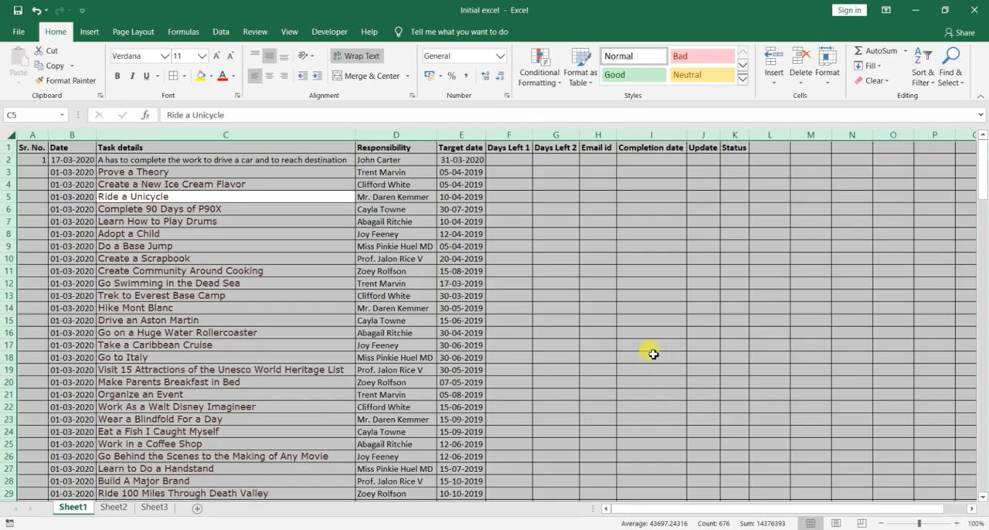
left_click(593, 282)
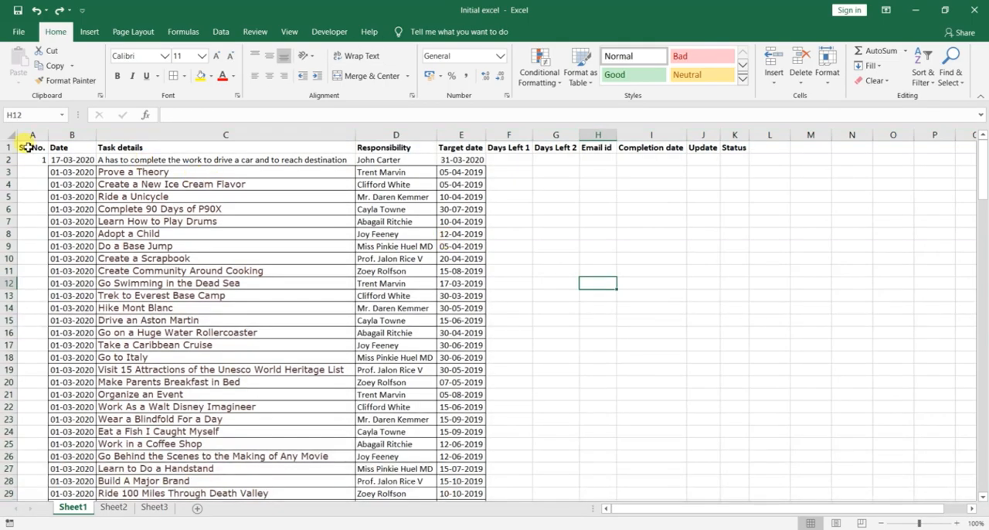
Step: Apply All Borders to the task table from the Sr. No. to the Status column, then undo the borders
left_click_drag(27, 147, 740, 468)
scroll(750, 408, "up", 20)
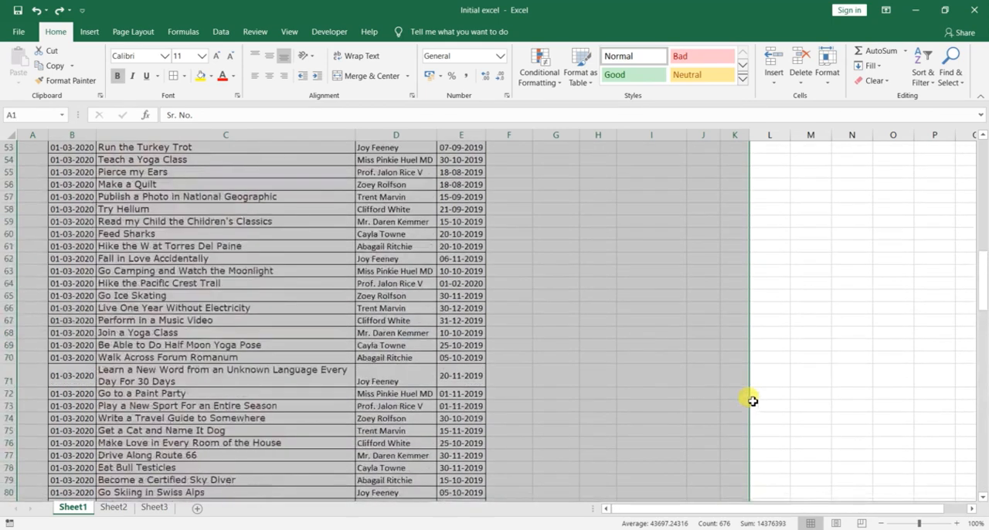
scroll(747, 393, "up", 17)
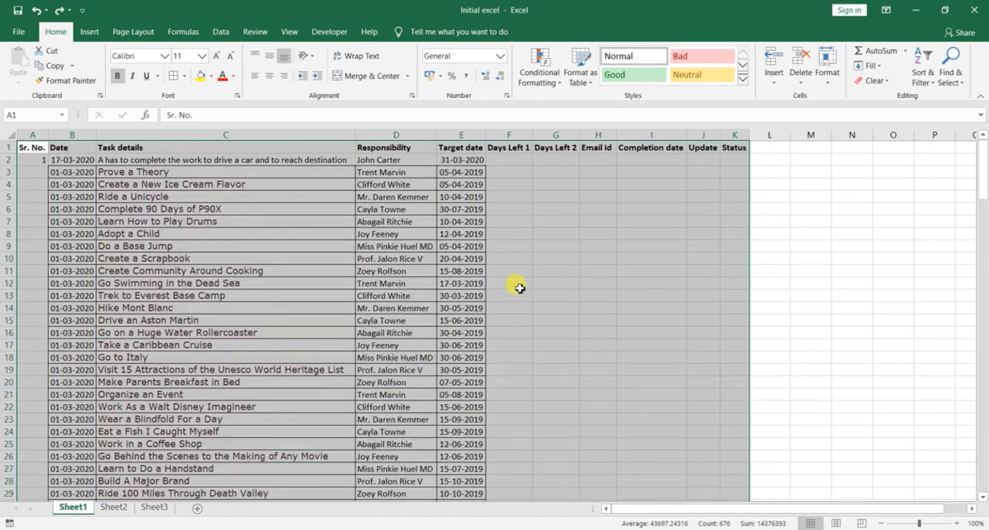
left_click(184, 76)
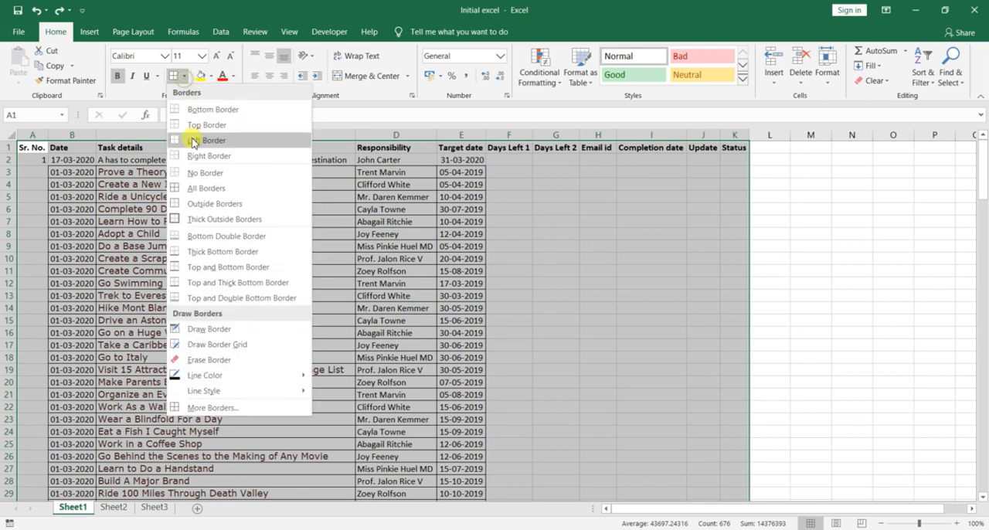
left_click(198, 187)
left_click(241, 271)
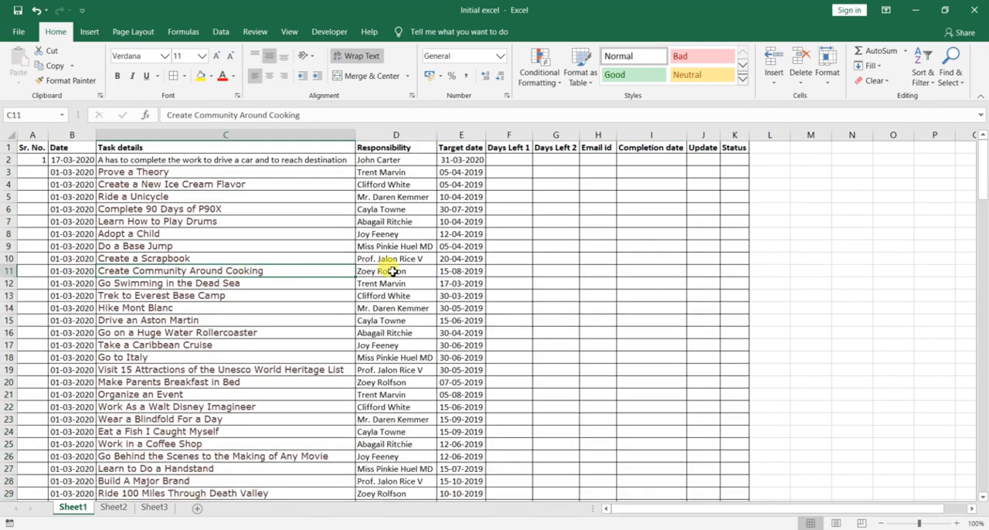
key("ctrl+a")
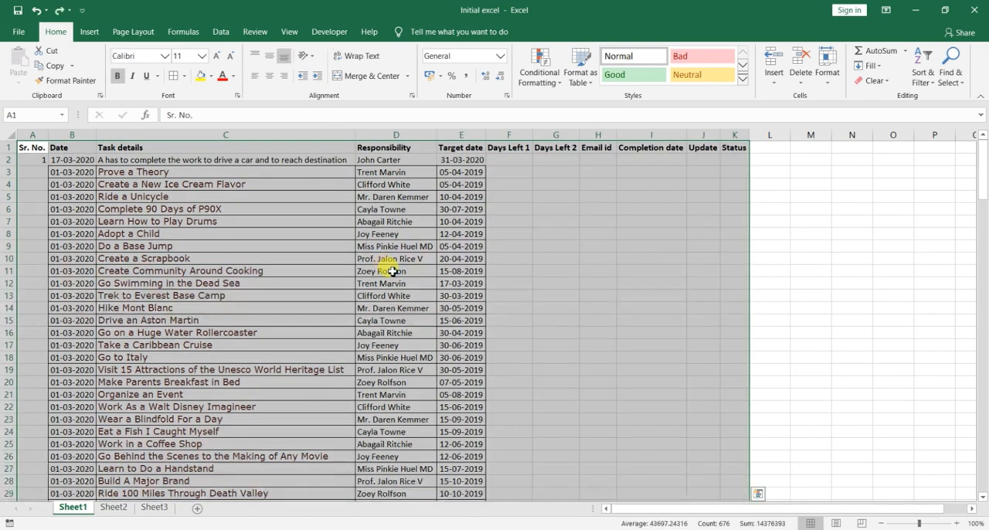
Step: Select from cell A1 across to the Status column and down to the end of the sheet, and check the selection's extent
key("ctrl+Home")
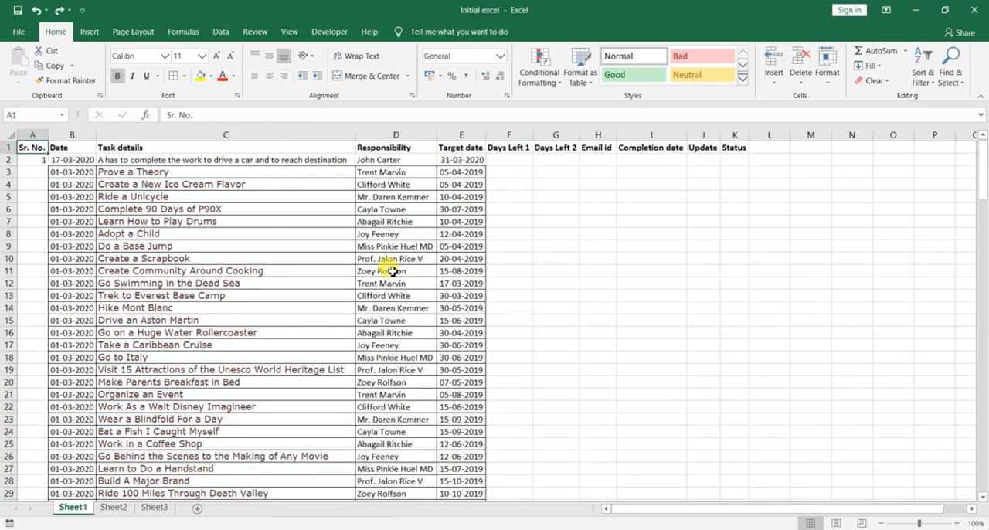
key("ctrl+shift+Right")
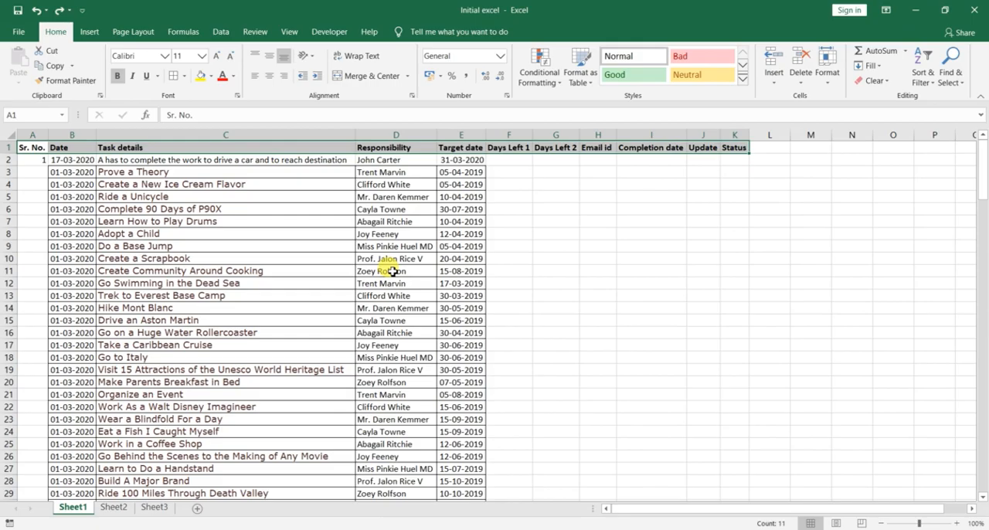
key("shift+Down")
key("ctrl+shift+Down")
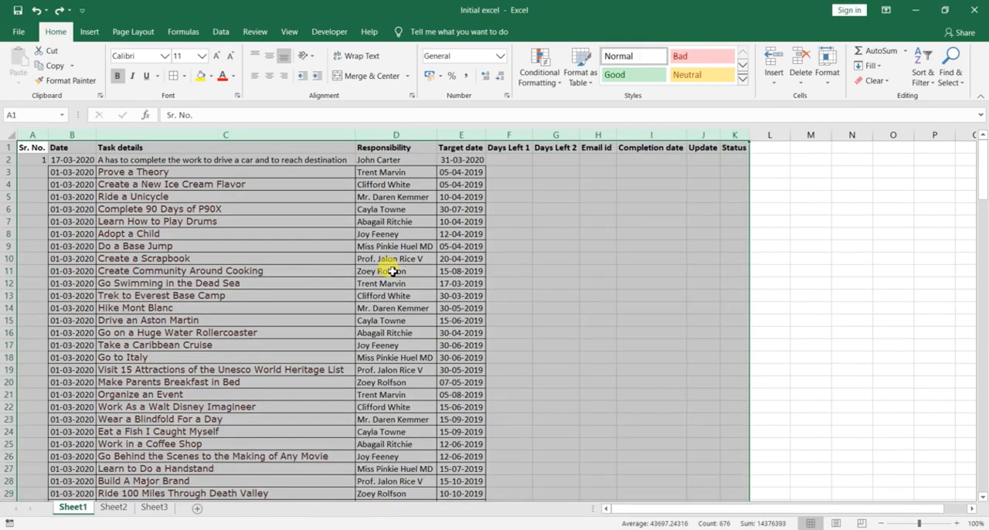
scroll(371, 263, "down", 20)
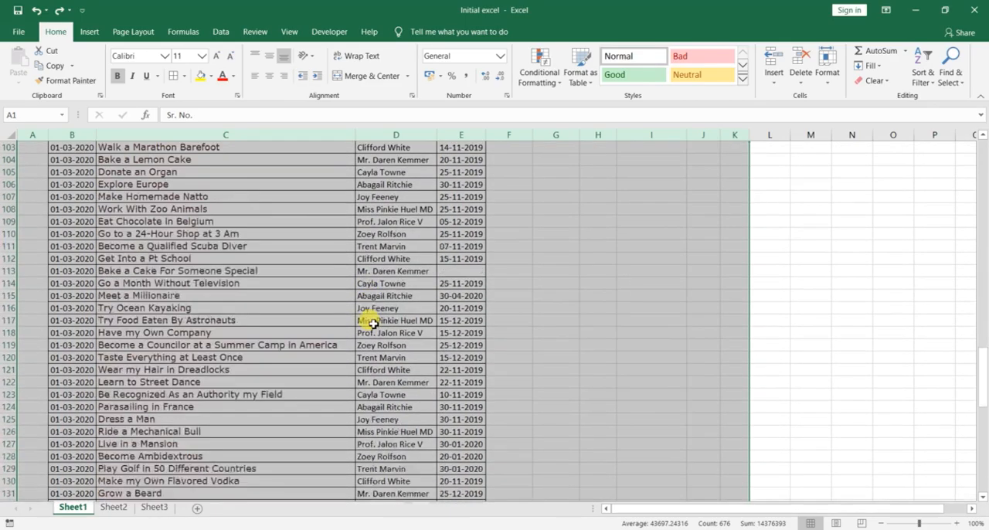
scroll(373, 324, "down", 20)
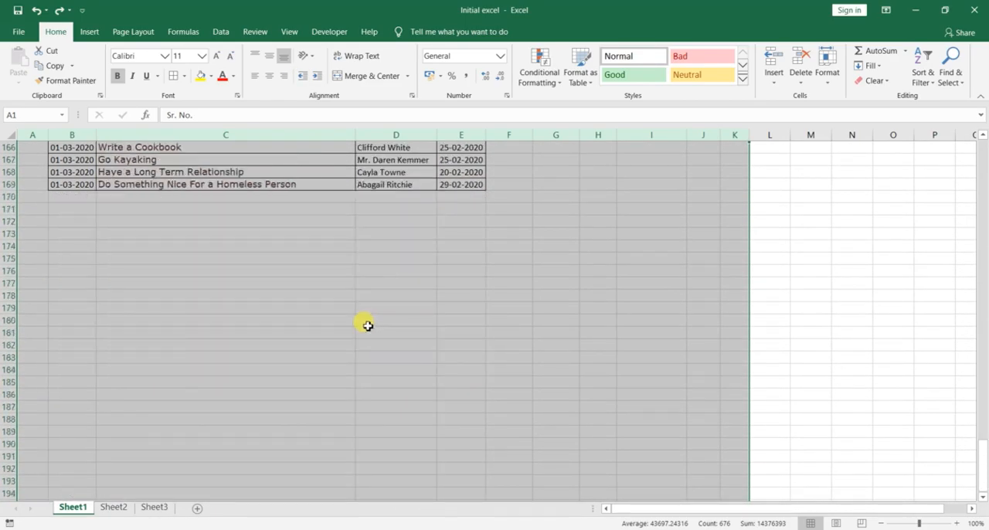
Step: Select the task table from cell A1 across to the Status column and down to the last task in row 169
key("ctrl+Home")
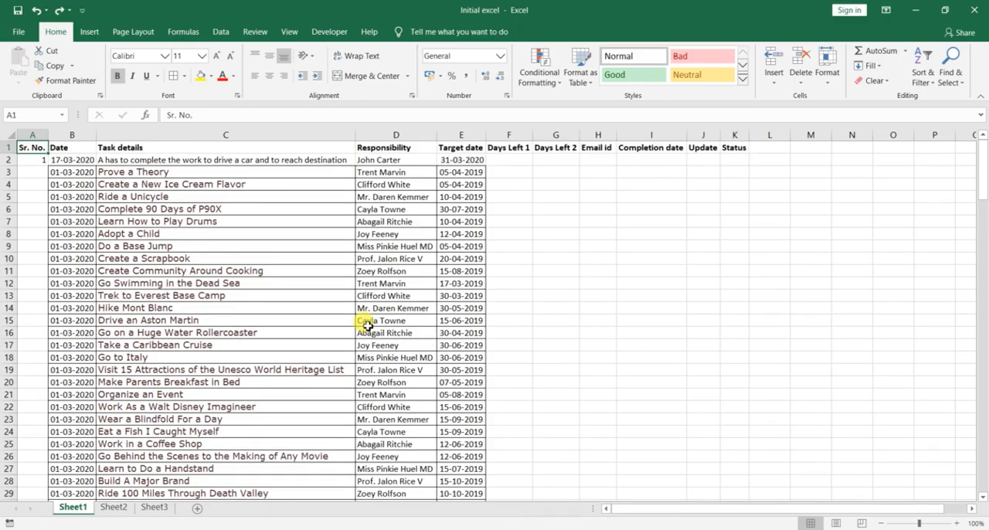
key("shift+Right")
key("shift+Right")
key("shift+Right")
key("shift+Right")
key("shift+Right")
key("shift+Right")
key("shift+Right")
key("shift+Right")
key("shift+Right")
key("shift+Right")
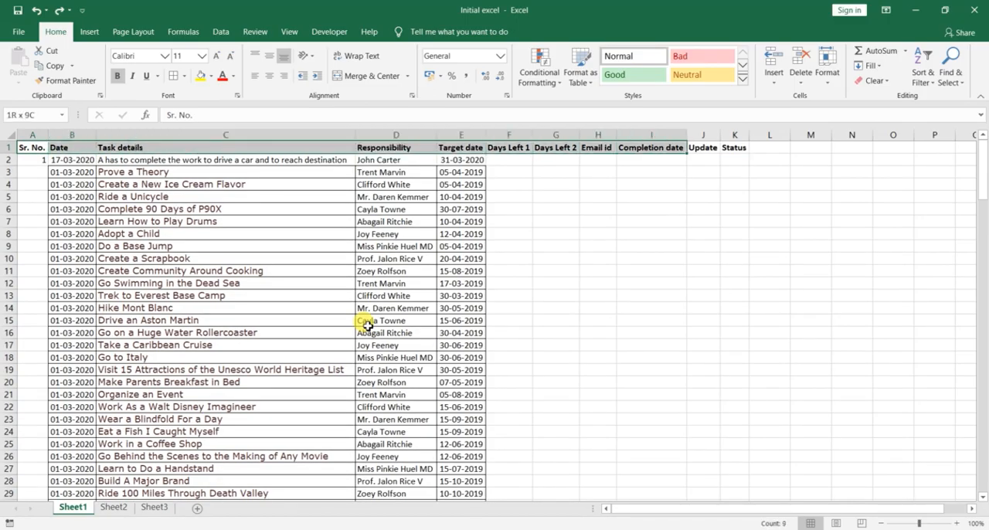
key("shift+Down")
key("shift+Down")
key("shift+Down")
key("shift+Down")
key("shift+Down")
key("shift+Down")
key("shift+Down")
key("shift+Down")
key("shift+Down")
key("shift+Down")
key("shift+Down")
key("shift+Down")
key("shift+Down")
key("shift+Down")
key("shift+Down")
key("shift+Down")
key("shift+Down")
key("shift+Down")
key("shift+Down")
key("shift+Down")
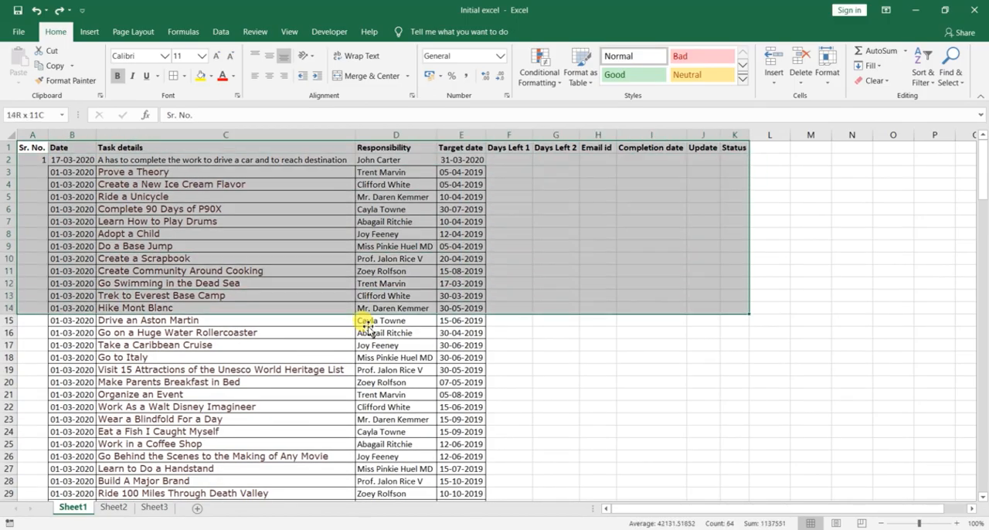
key("shift+Down")
key("shift+Down")
key("shift+Down")
key("shift+Down")
key("shift+Down")
key("shift+Down")
key("shift+Down")
key("shift+Down")
key("shift+Down")
key("shift+Down")
key("shift+Down")
key("shift+Down")
key("shift+Down")
key("shift+Down")
key("shift+Down")
key("shift+Down")
key("shift+Down")
key("shift+Down")
key("shift+Down")
key("shift+Down")
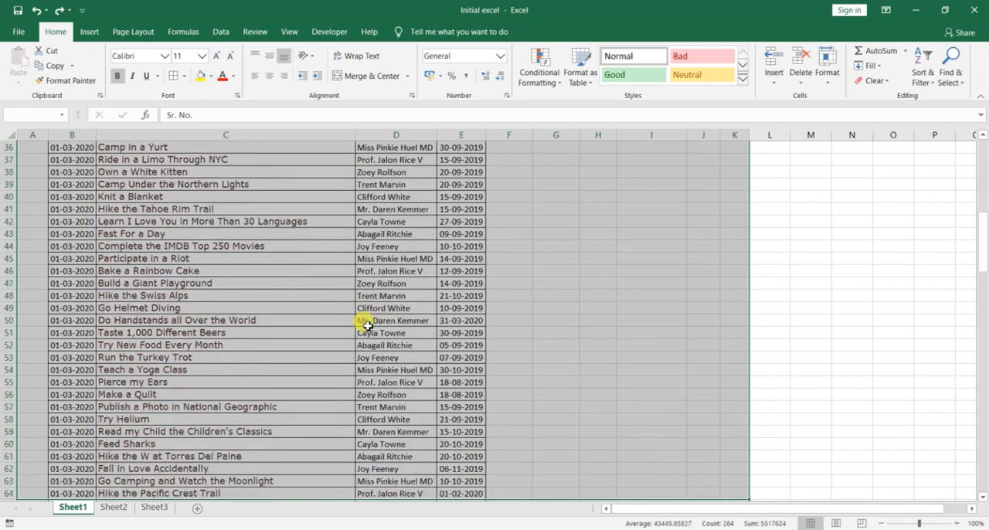
key("shift+Down")
key("shift+Down")
key("shift+Down")
key("shift+Down")
key("shift+Down")
key("shift+Down")
key("shift+Down")
key("shift+Down")
key("shift+Down")
key("shift+Down")
key("shift+Down")
key("shift+Down")
key("shift+Down")
key("shift+Down")
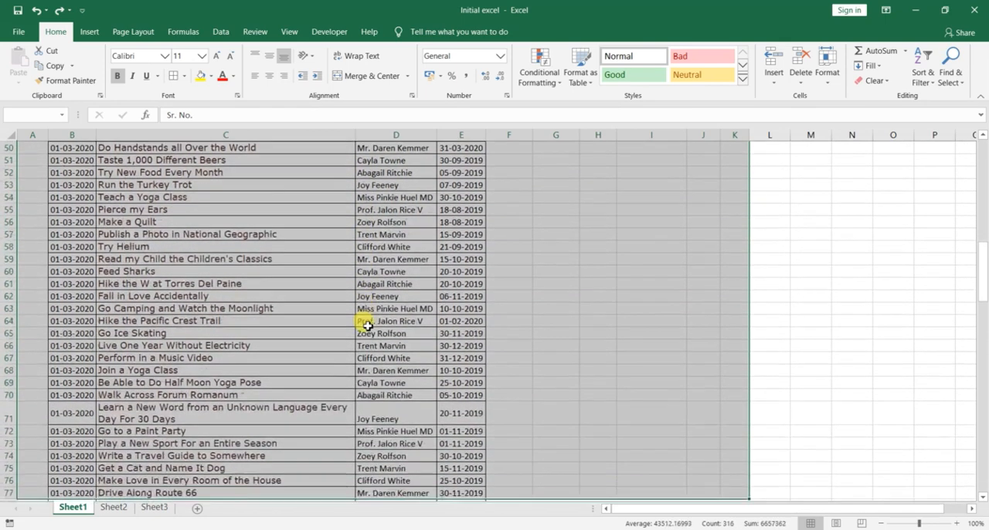
key("shift+Down")
key("shift+Down")
key("shift+Down")
key("shift+Down")
key("shift+Down")
key("shift+Down")
key("shift+Down")
key("shift+Down")
key("shift+Down")
key("shift+Down")
key("shift+Down")
key("shift+Down")
key("shift+Down")
key("shift+Down")
key("shift+Down")
key("shift+Down")
key("shift+Down")
key("shift+Down")
key("shift+Down")
key("shift+Down")
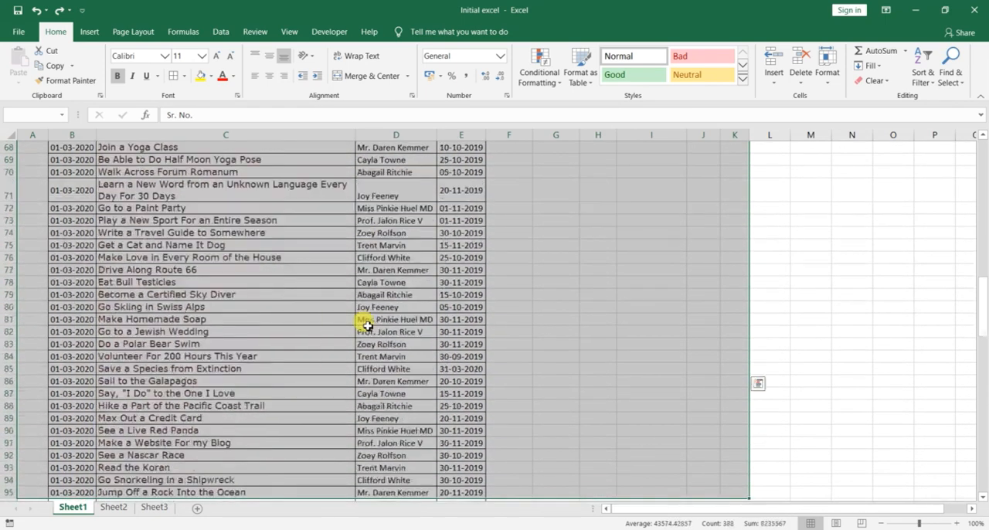
key("shift+Down")
key("shift+Down")
key("shift+Down")
key("shift+Down")
key("shift+Down")
key("shift+Down")
key("shift+Down")
key("shift+Down")
key("shift+Down")
key("shift+Down")
key("shift+Down")
key("shift+Down")
key("shift+Down")
key("shift+Down")
key("shift+Down")
key("shift+Down")
key("shift+Down")
key("shift+Down")
key("shift+Down")
key("shift+Down")
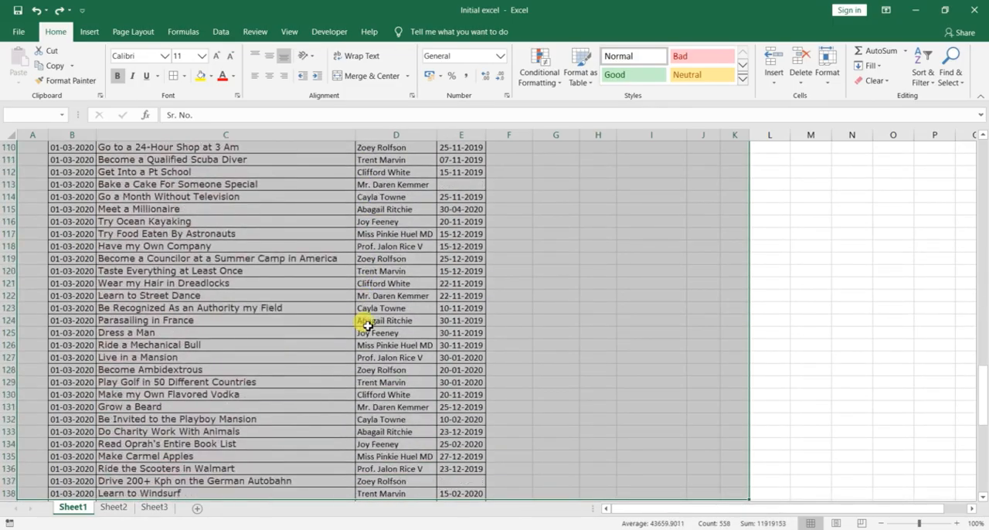
key("shift+Down")
key("shift+Down")
key("shift+Down")
key("shift+Down")
key("shift+Down")
key("shift+Down")
key("shift+Down")
key("shift+Down")
key("shift+Down")
key("shift+Down")
key("shift+Down")
key("shift+Down")
key("shift+Down")
key("shift+Down")
key("shift+Down")
key("shift+Down")
key("shift+Down")
key("shift+Down")
key("shift+Down")
key("shift+Down")
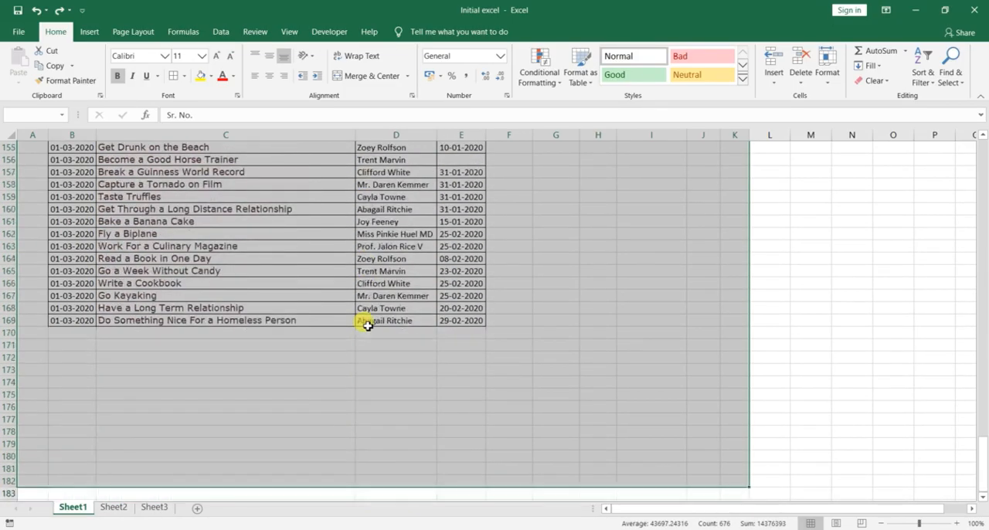
key("shift+Up")
key("shift+Up")
key("shift+Up")
key("shift+Up")
key("shift+Up")
key("shift+Up")
key("shift+Up")
key("shift+Up")
key("shift+Up")
key("shift+Up")
left_click_drag(370, 330, 369, 330)
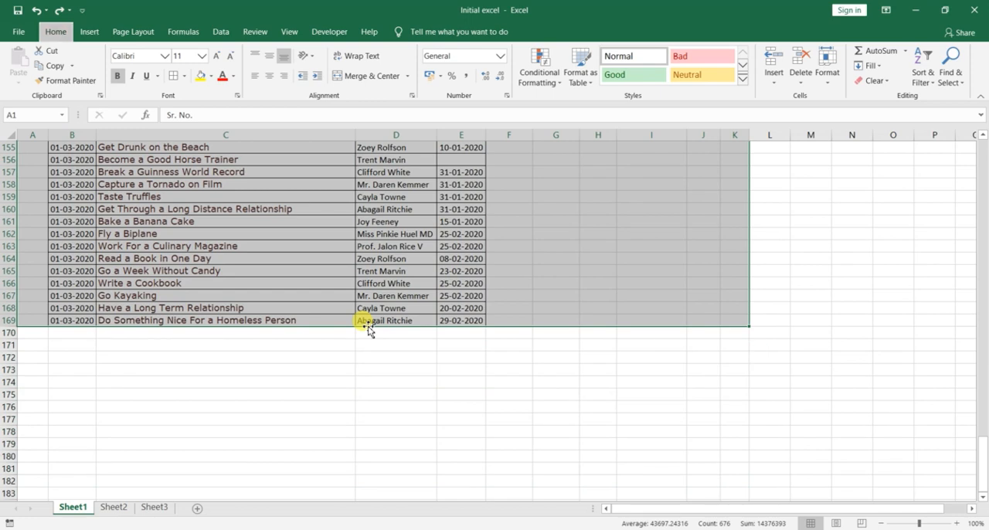
Step: Try All Borders on the selected task table, look over the border options, and undo the borders
key("b")
key("a")
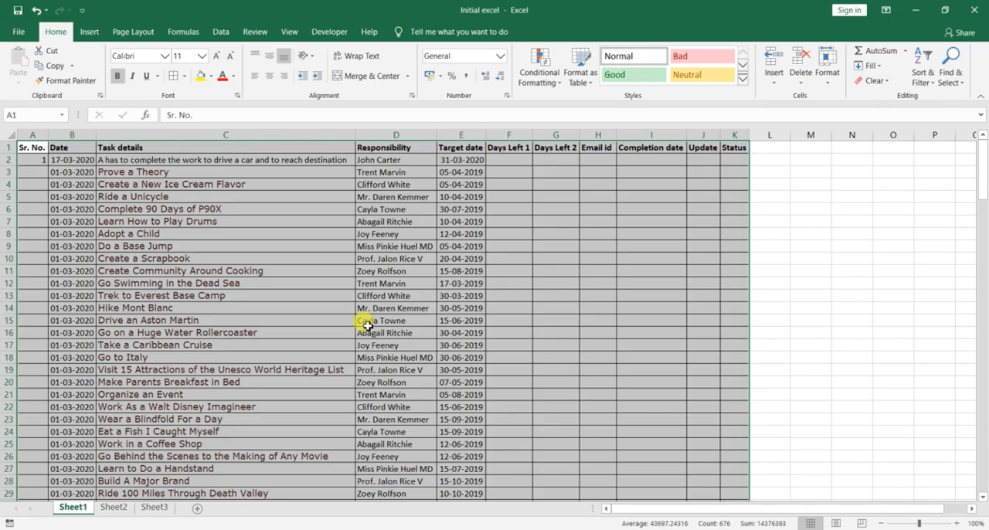
key("alt")
key("h")
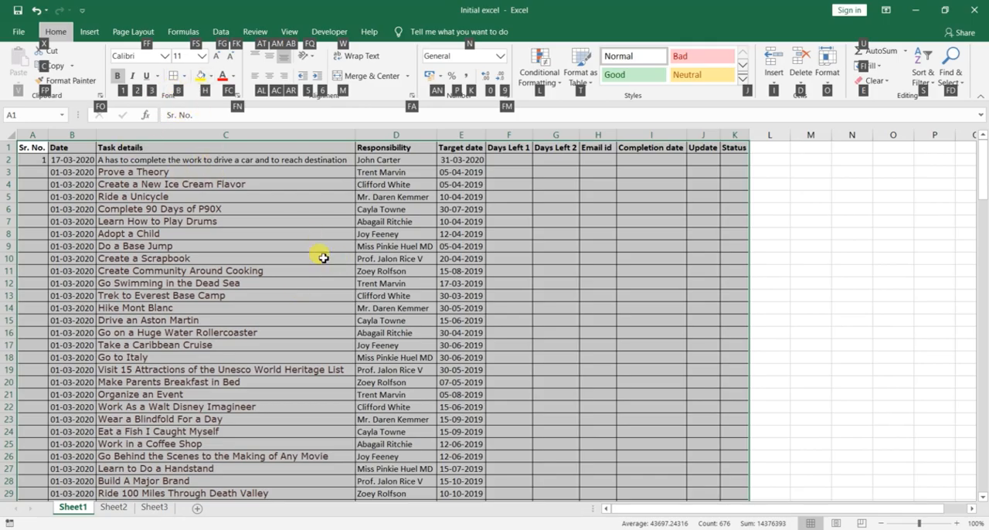
key("b")
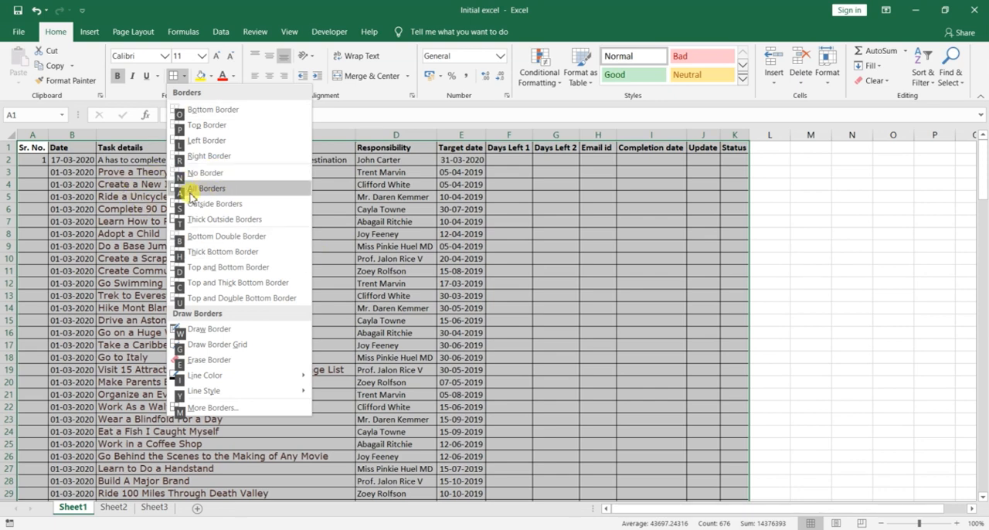
key("a")
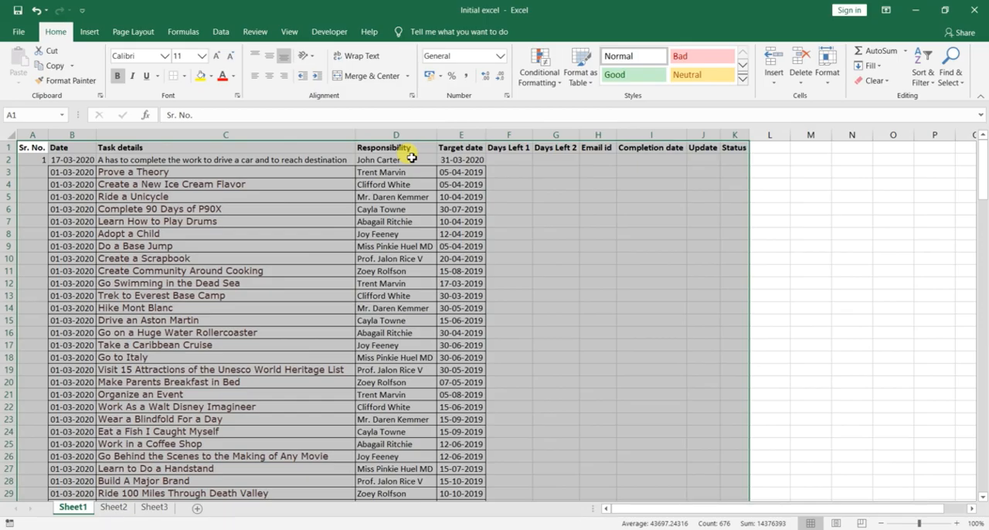
Step: Apply All Borders to the selected task table, clear the selection and check the bordered rows
key("alt+h")
key("b")
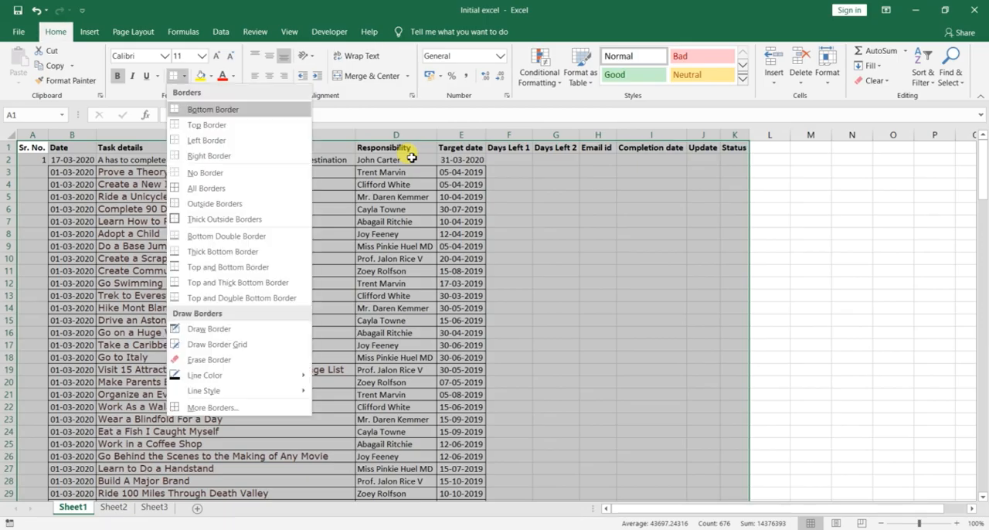
key("a")
left_click(456, 270)
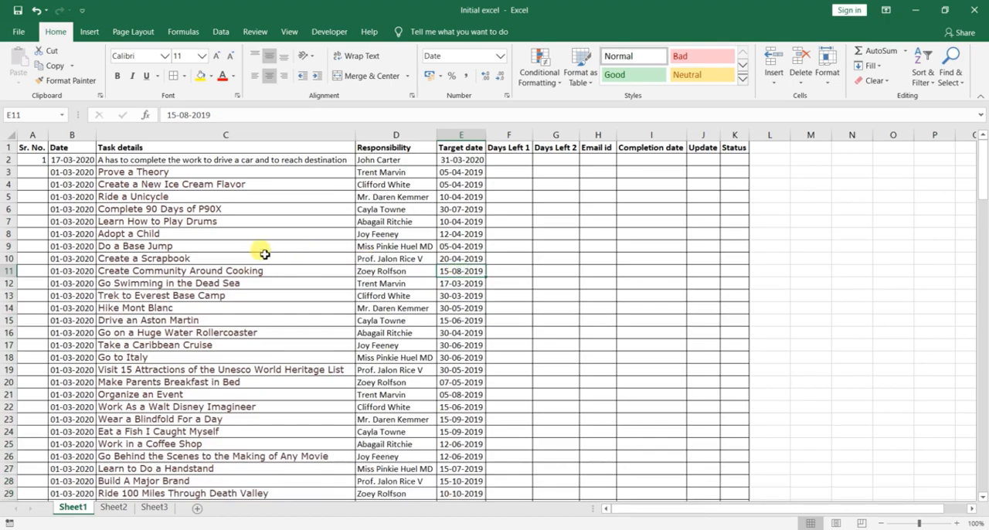
scroll(294, 352, "down", 5)
scroll(316, 358, "down", 3)
scroll(320, 353, "up", 8)
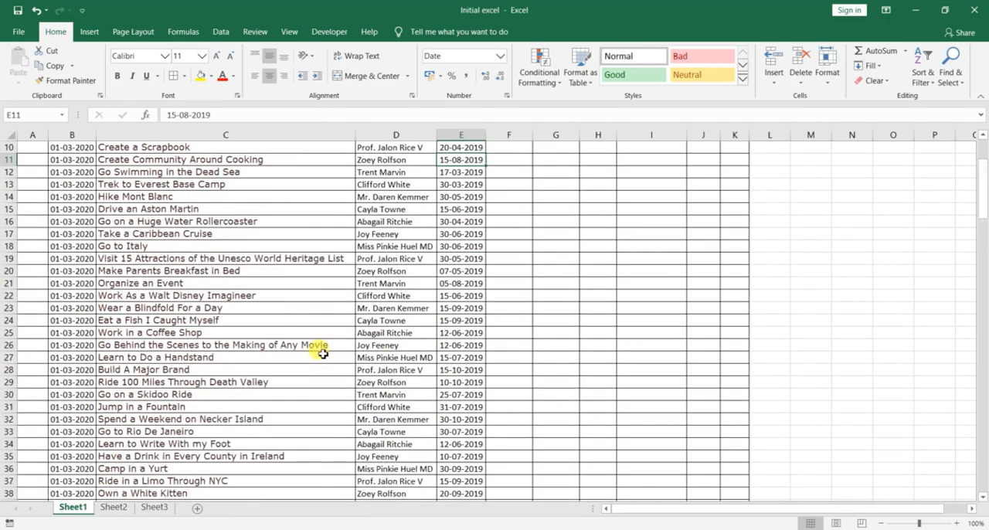
Step: Compare the font formatting of the task details in cells C2 and C3
left_click(154, 184)
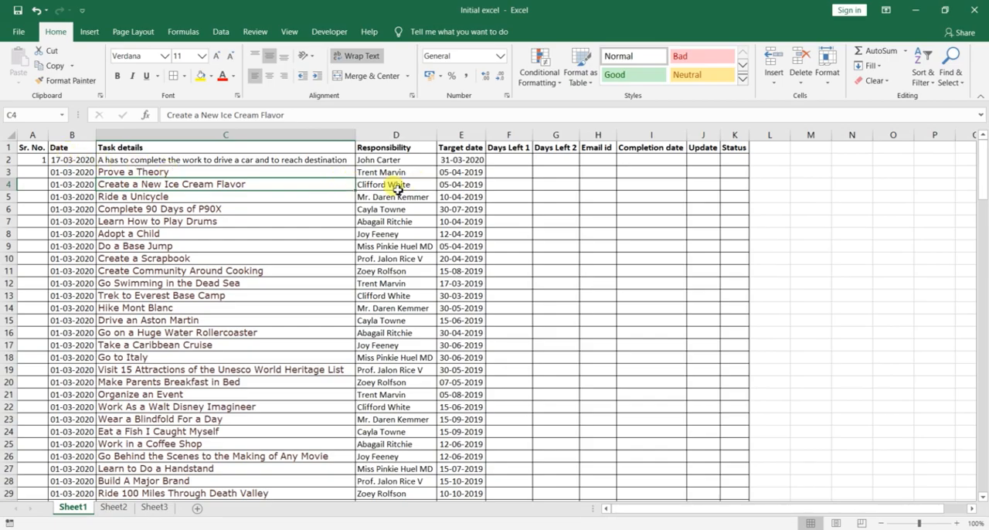
left_click(39, 172)
left_click(154, 170)
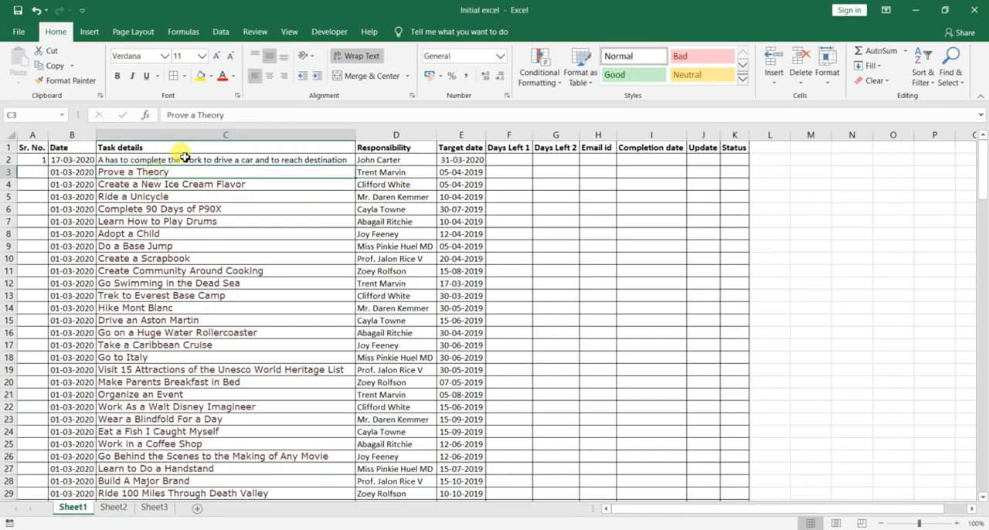
left_click(176, 160)
left_click(185, 171)
left_click(192, 160)
left_click(183, 172)
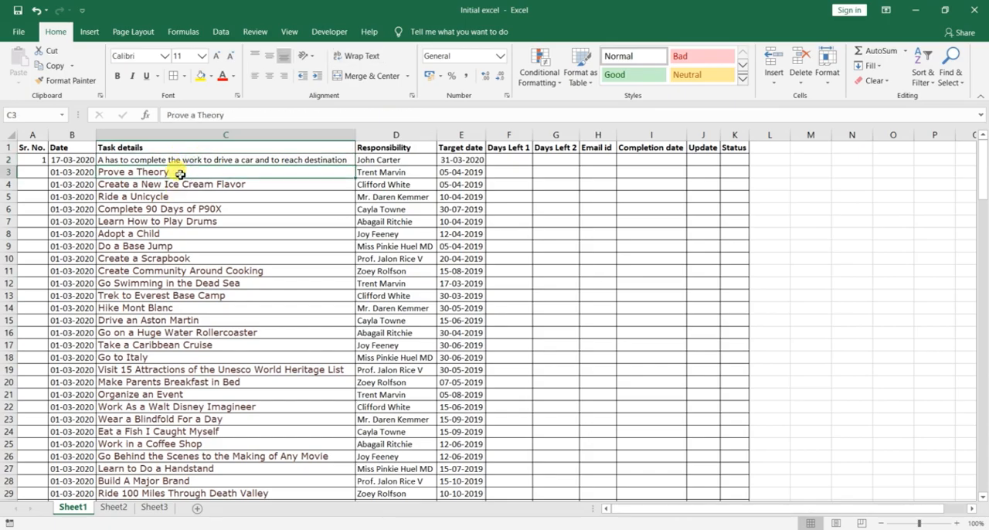
Step: Copy the formatting of cell C2 to the "Prove a Theory" task in C3 with Format Painter
left_click(133, 160)
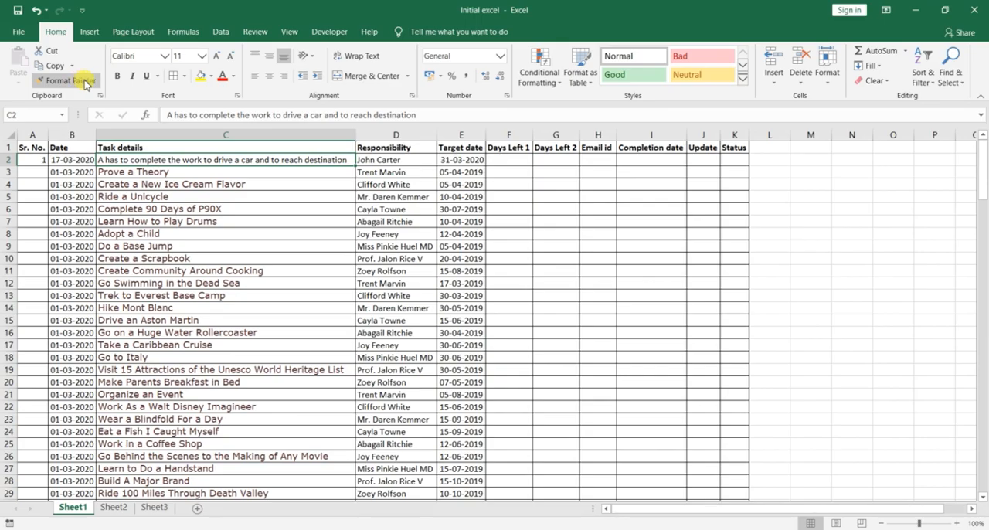
left_click(55, 82)
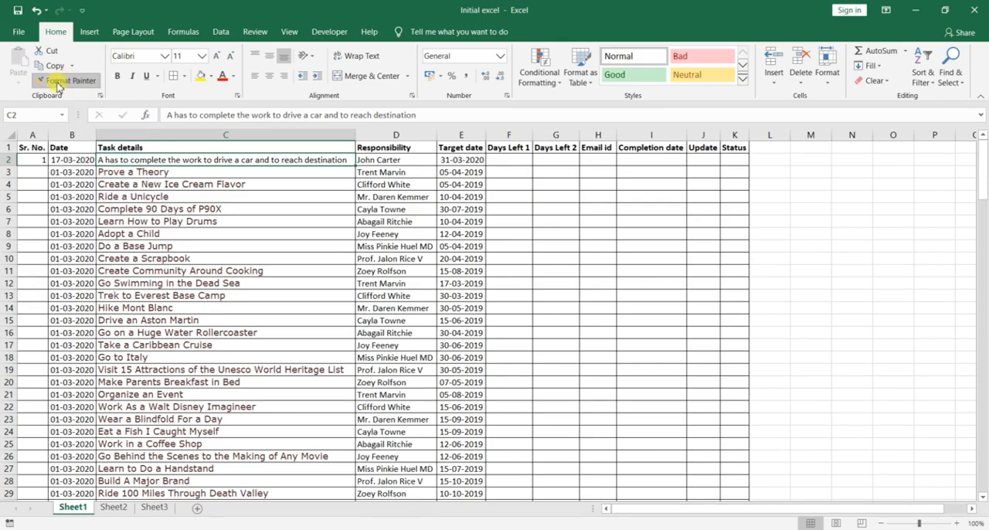
left_click(140, 163)
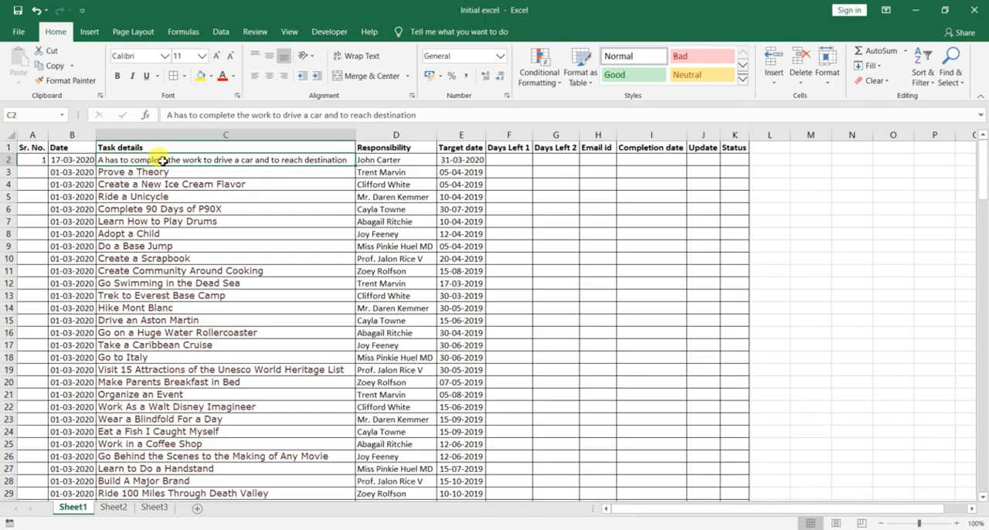
left_click(68, 80)
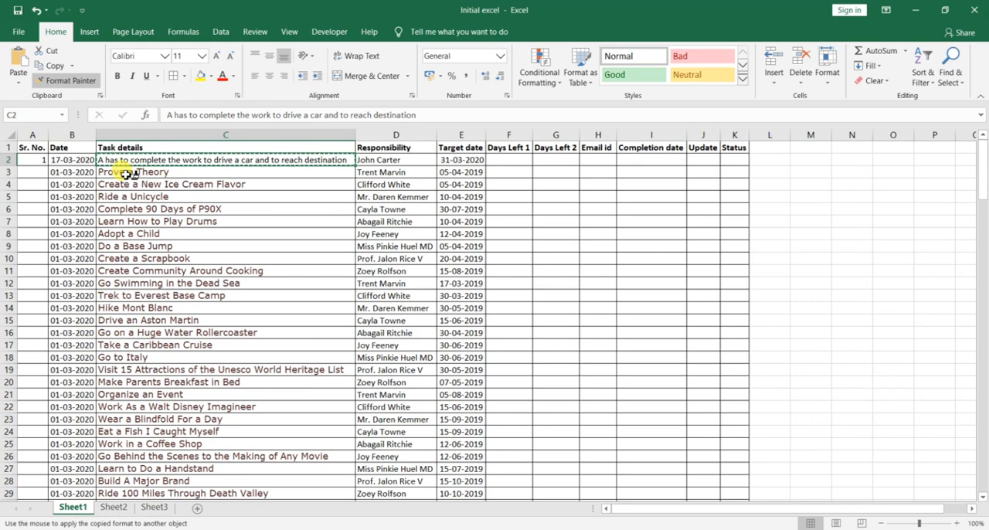
left_click(126, 174)
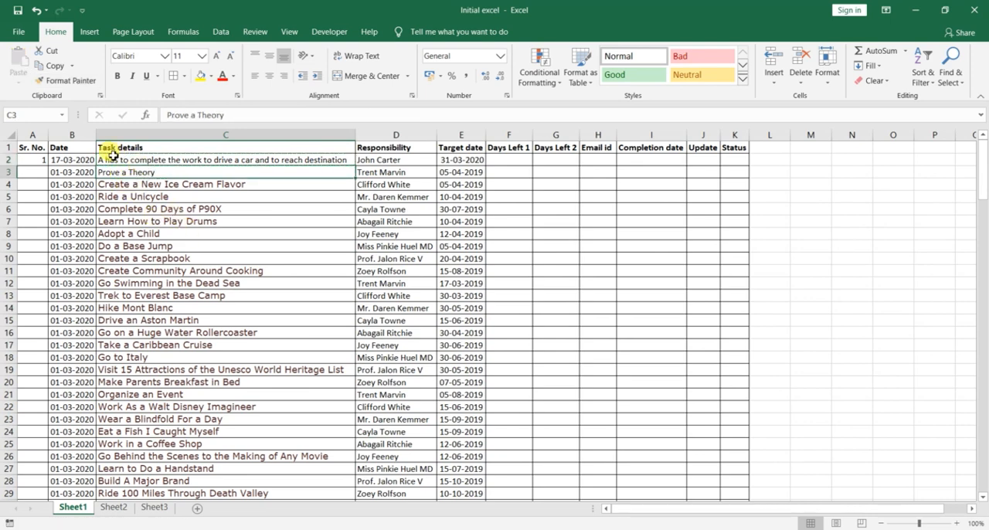
Step: Copy the formatting of cell C3 to the "Create a New Ice Cream Flavor" task in C4 with Format Painter
left_click(121, 209)
left_click(121, 161)
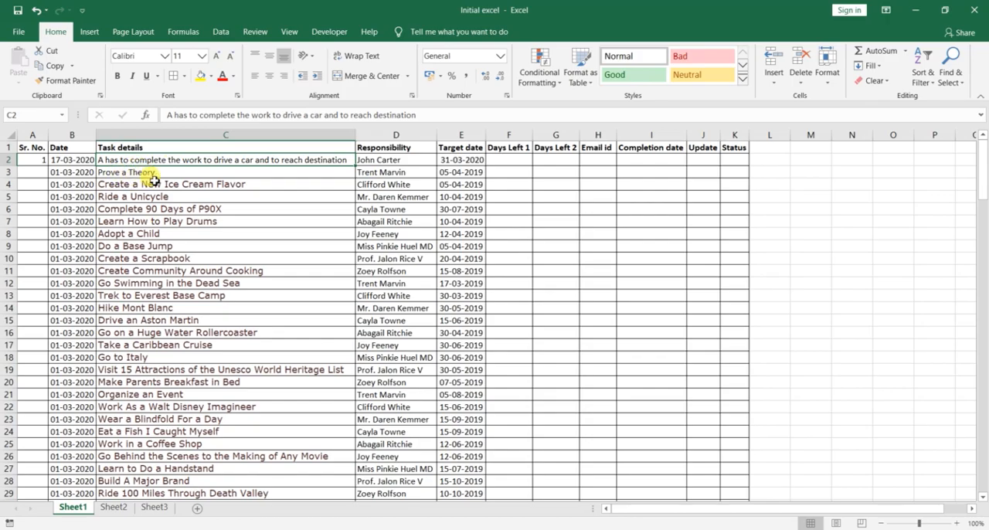
left_click(146, 175)
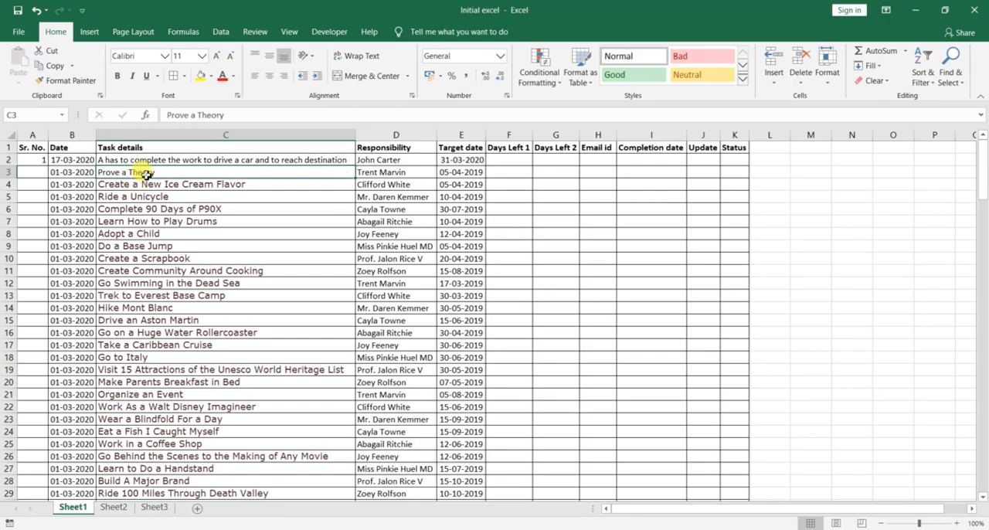
left_click(66, 80)
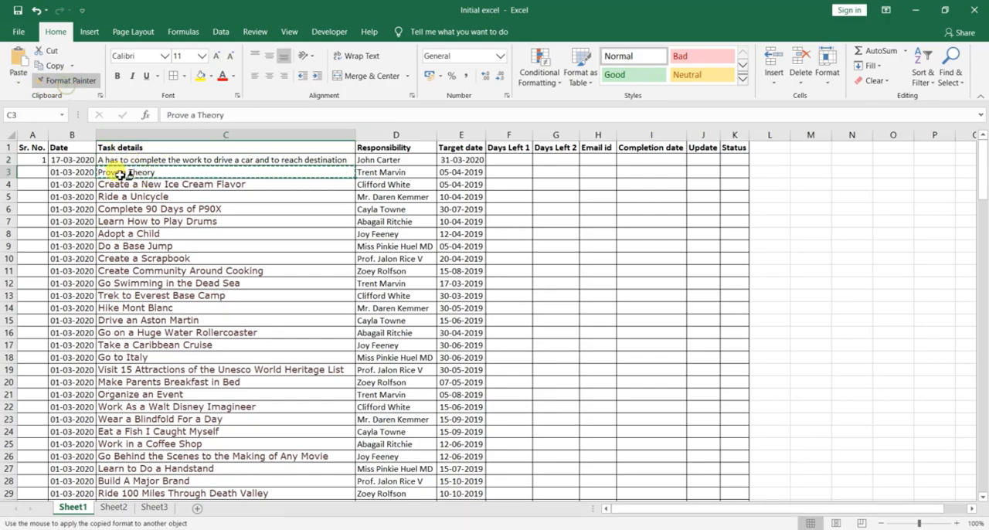
left_click(132, 185)
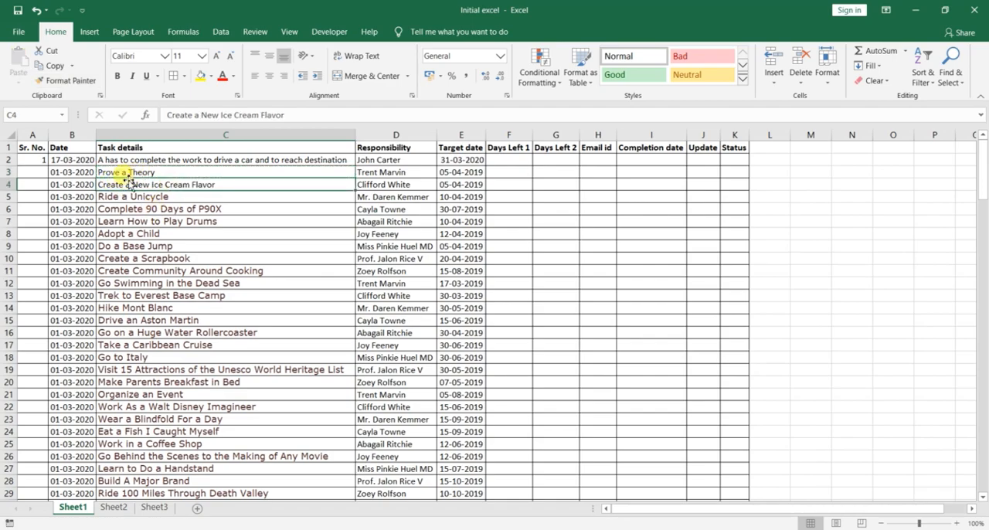
Step: Copy C4's formatting with Format Painter to the Task details and Responsibility cells from row 5 to the last task, and to D3:D7
left_click(59, 82)
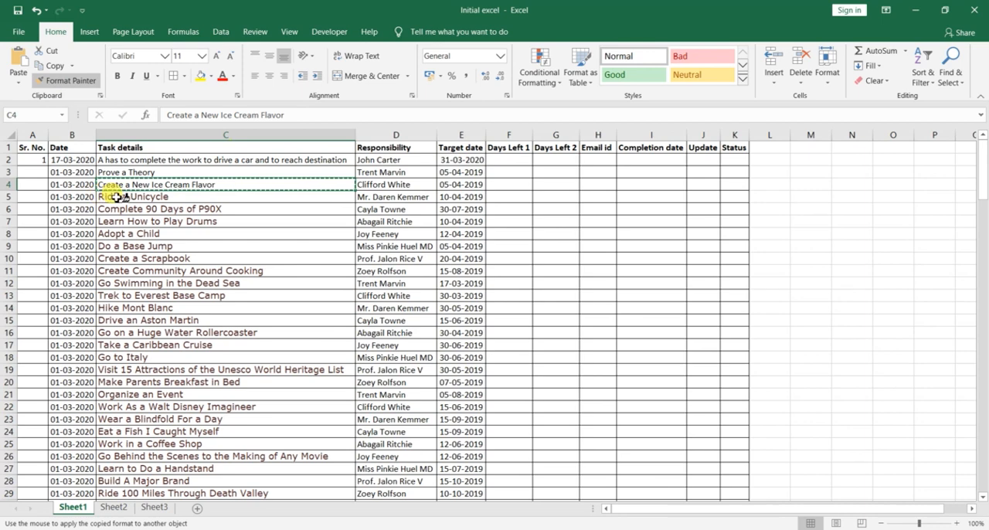
mouse_move(106, 196)
left_mouse_down()
mouse_move(162, 483)
mouse_move(247, 494)
mouse_move(352, 491)
mouse_move(196, 508)
mouse_move(258, 475)
mouse_move(386, 468)
left_mouse_up()
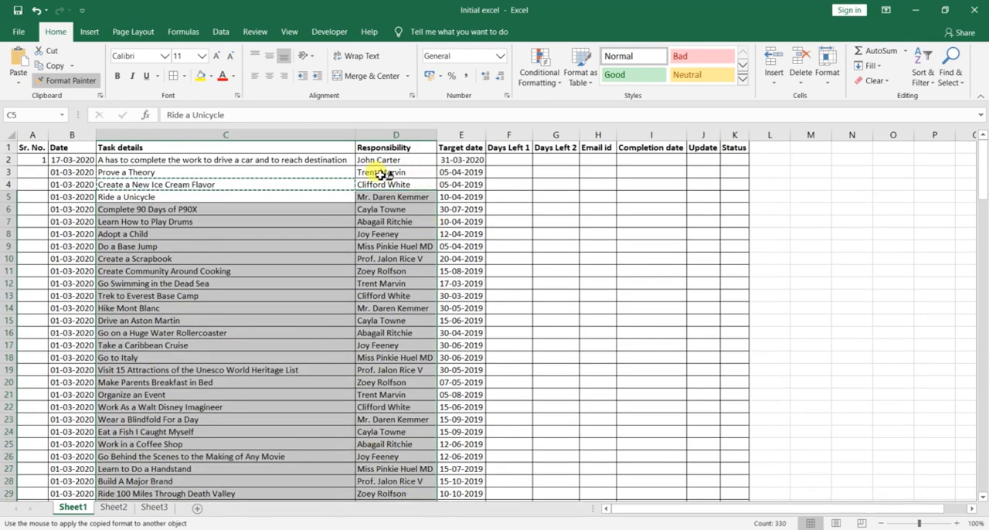
left_click_drag(386, 174, 398, 223)
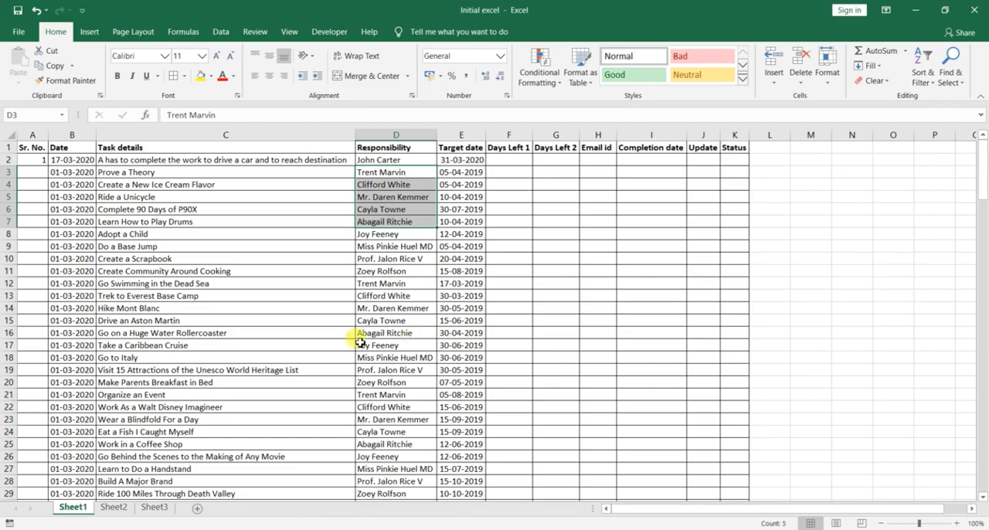
Step: Enter serial numbers 2 and 3 in A3 and A4, and fill the series from A2:A4 down the Sr. No. column
left_click(34, 172)
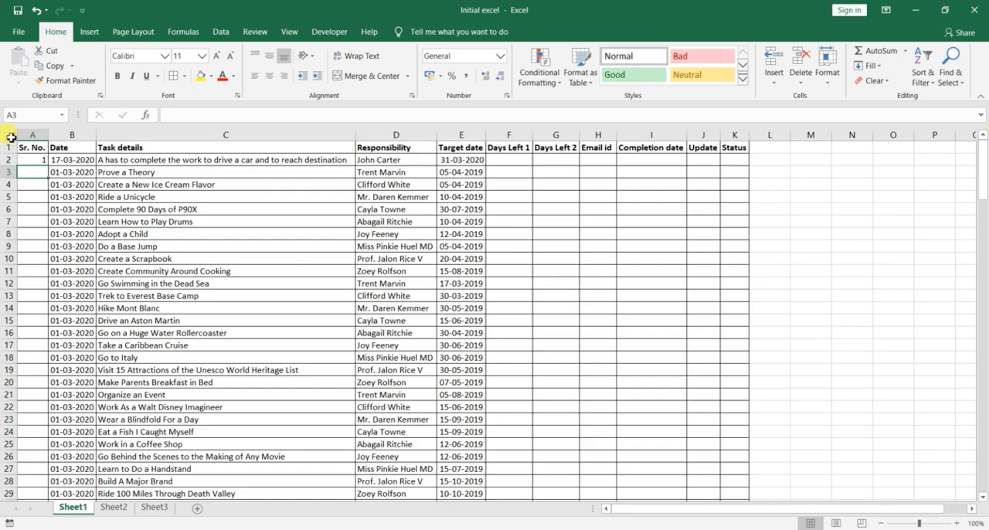
type("2")
key("Return")
type("3")
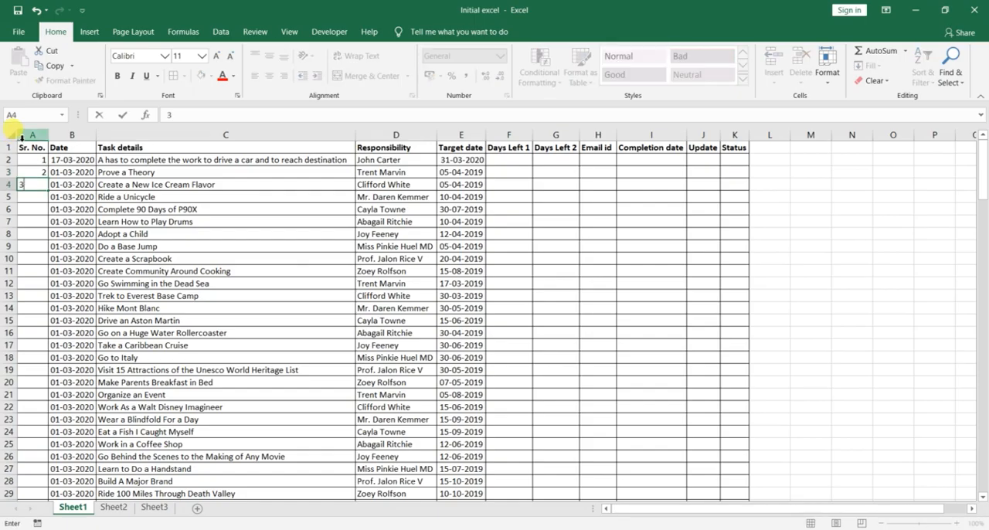
key("Return")
left_click_drag(31, 160, 42, 190)
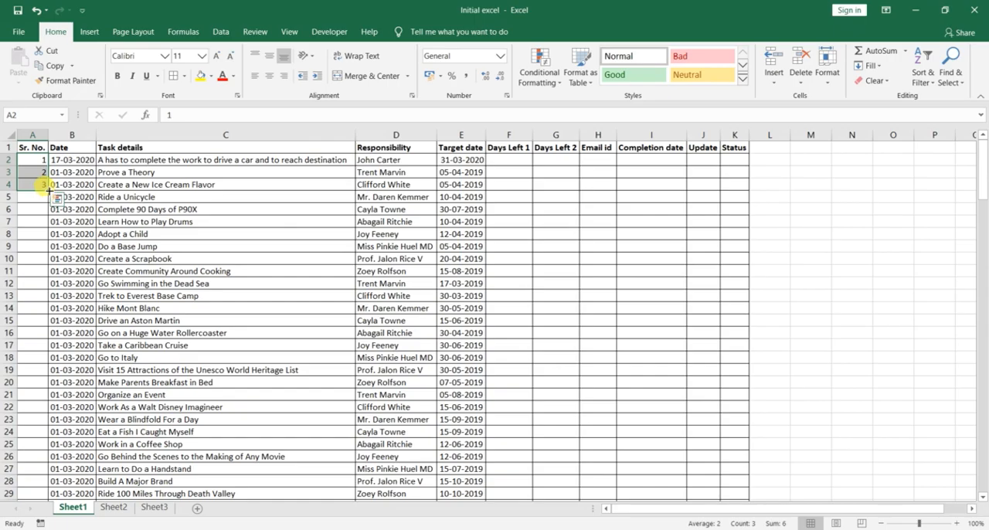
double_click(48, 190)
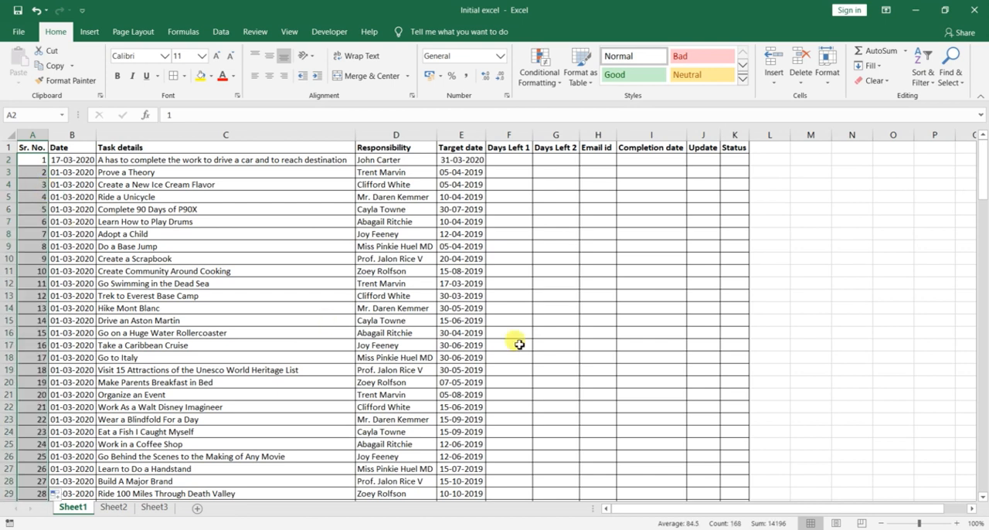
Step: Undo the Sr. No. fill and refill the series from A2:A4 down to the last task in row 169
left_click_drag(983, 166, 983, 475)
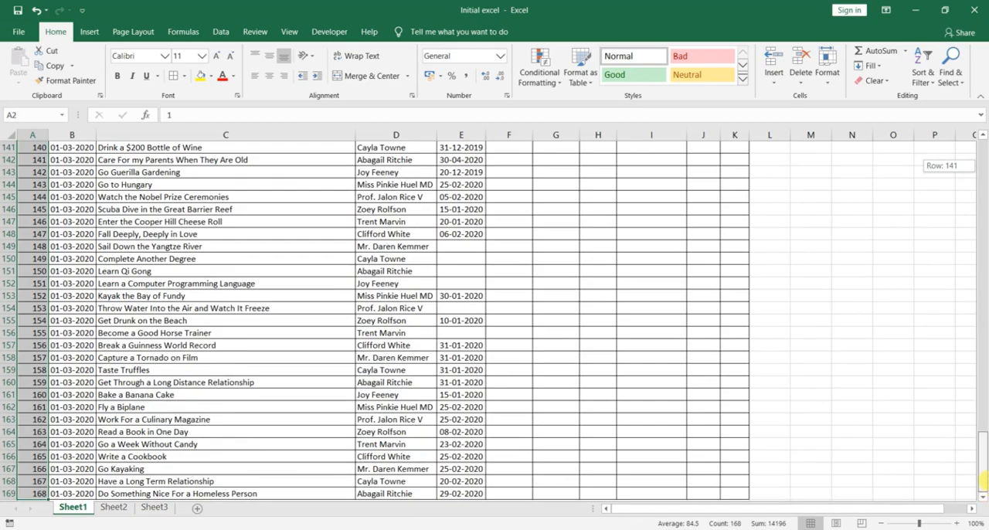
scroll(381, 441, "down", 3)
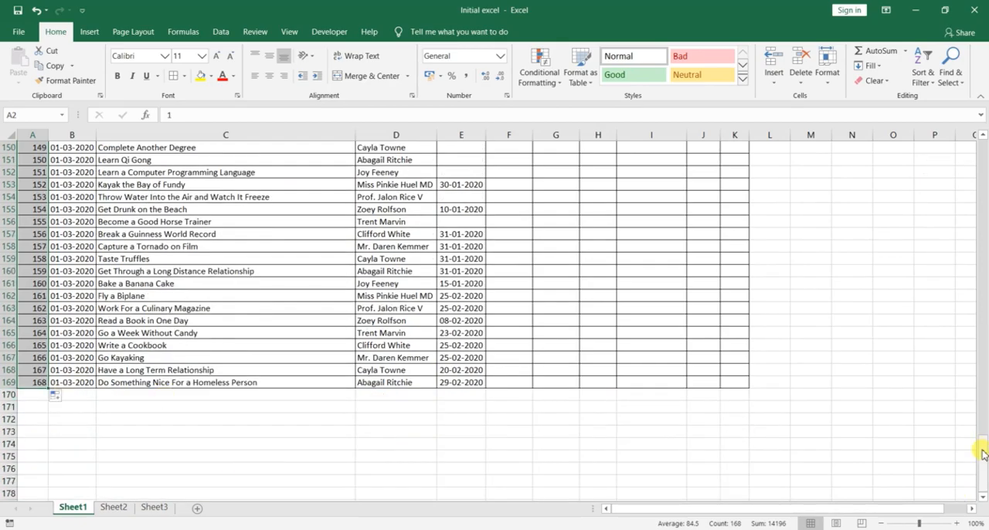
key("ctrl+z")
left_click(80, 207)
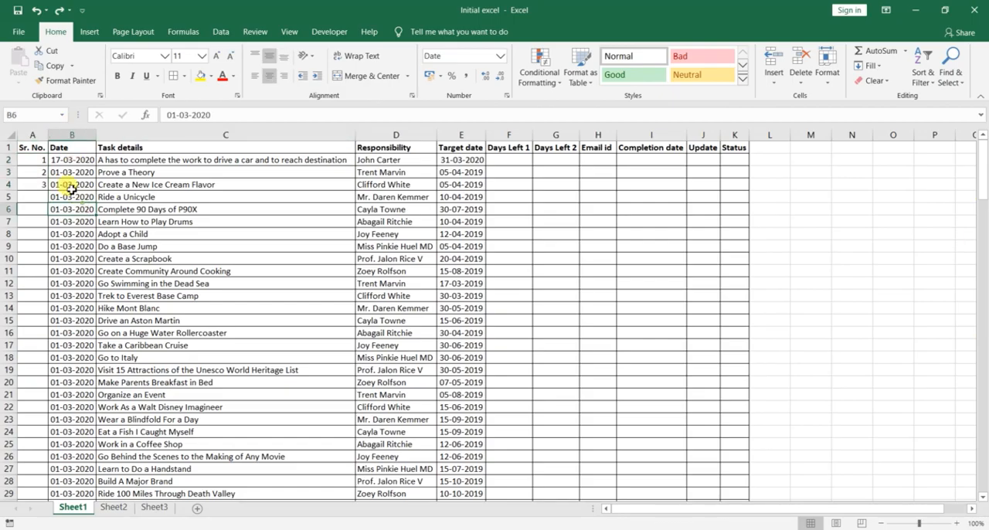
left_click_drag(35, 160, 45, 481)
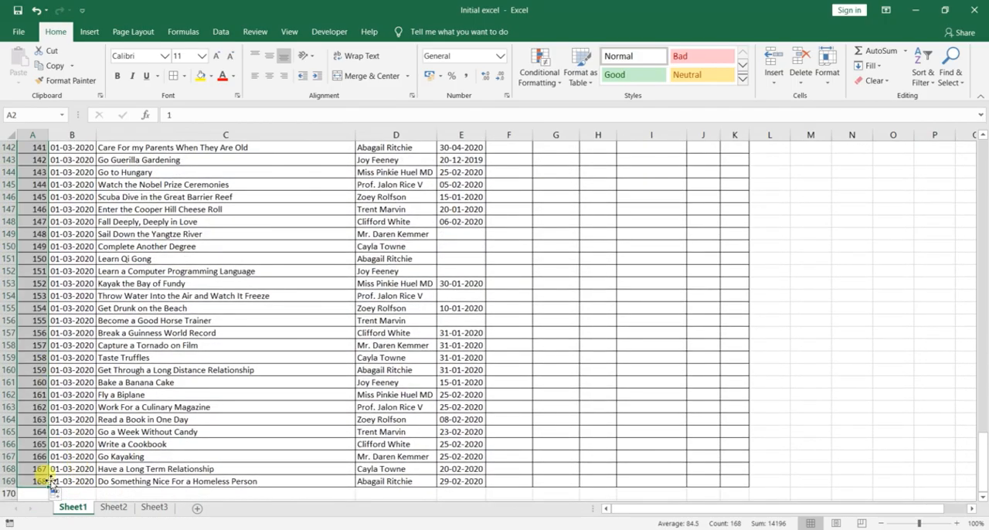
left_click_drag(983, 473, 981, 143)
Step: Clear the serial numbers from A3 down to the last task
left_click(39, 174)
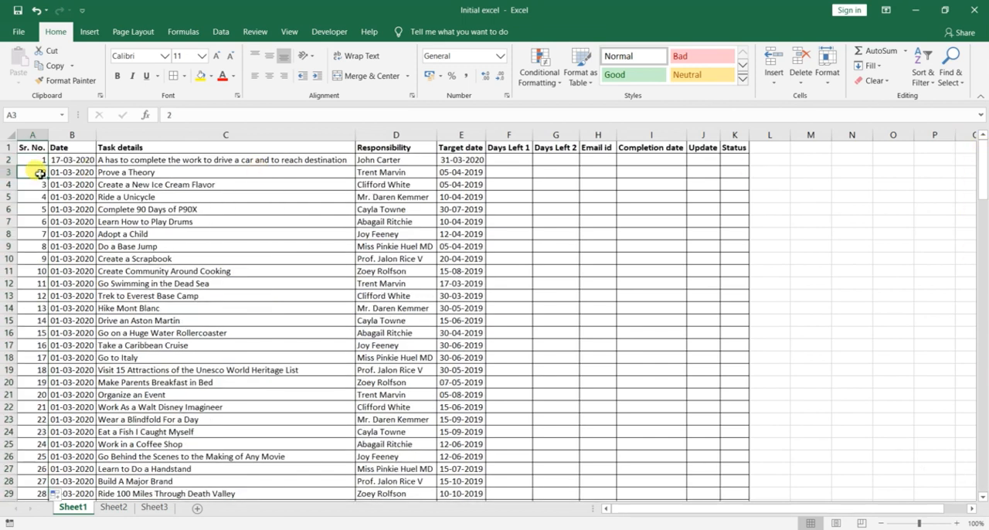
key("ctrl+shift+Down")
key("Delete")
scroll(39, 173, "up", 20)
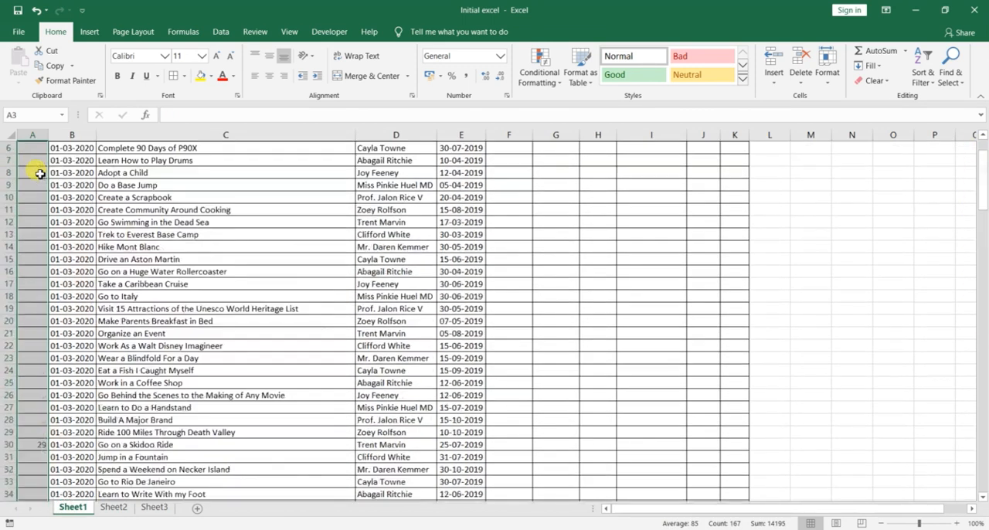
left_click(40, 173)
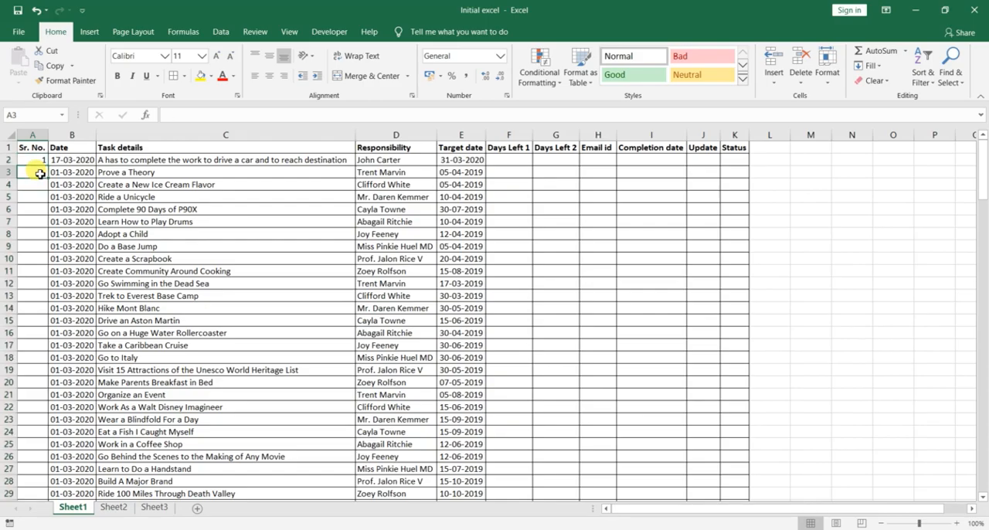
type("=")
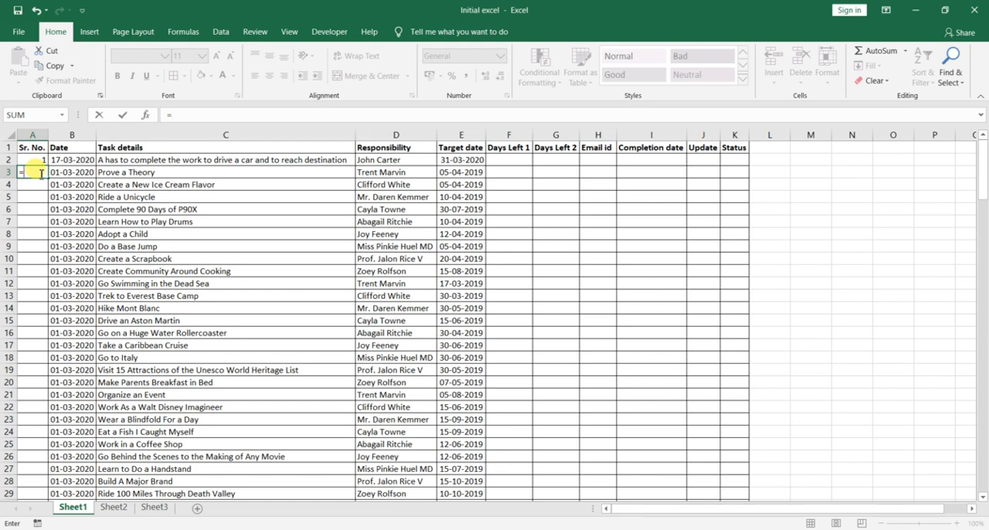
key("Escape")
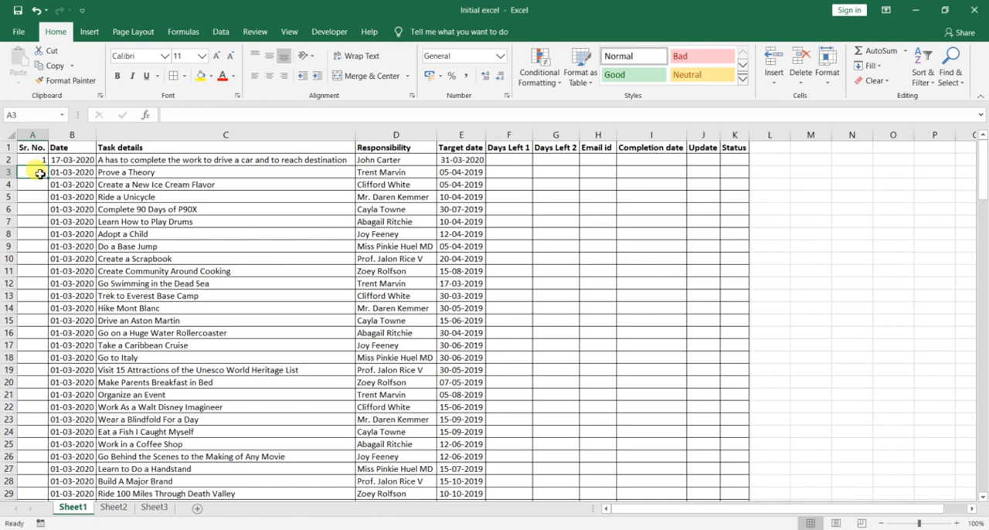
Step: Enter 2 and 3 in A3 and A4, and autofill the A2:A4 series down the Sr. No. column
left_click(37, 160)
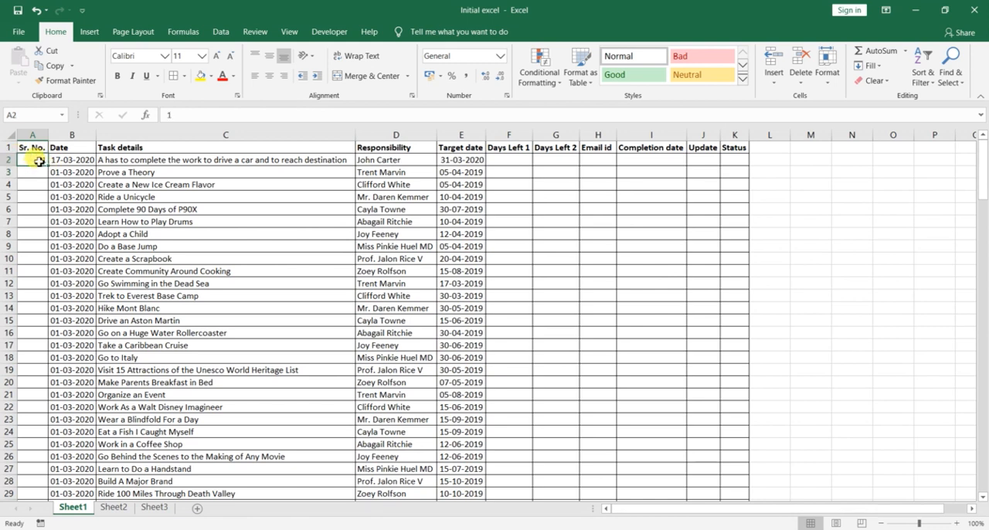
key("Down")
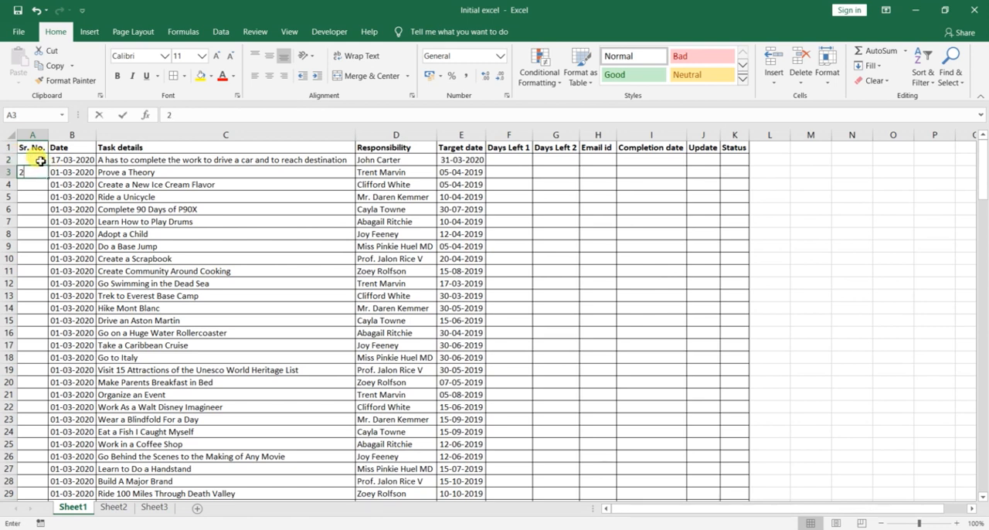
left_click_drag(40, 160, 42, 183)
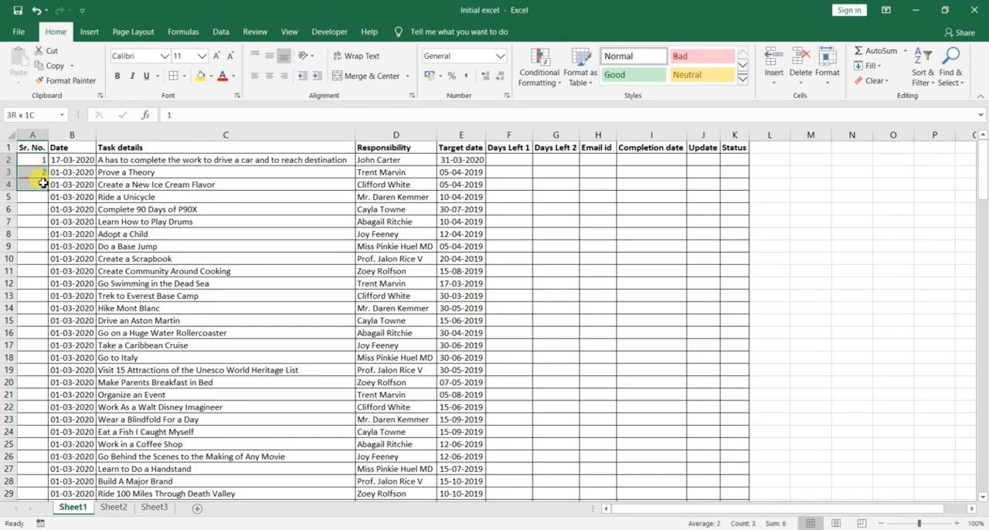
double_click(43, 183)
Step: Examine the filled Sr. No. column down to the last tasks and back to the header row
scroll(56, 343, "down", 1)
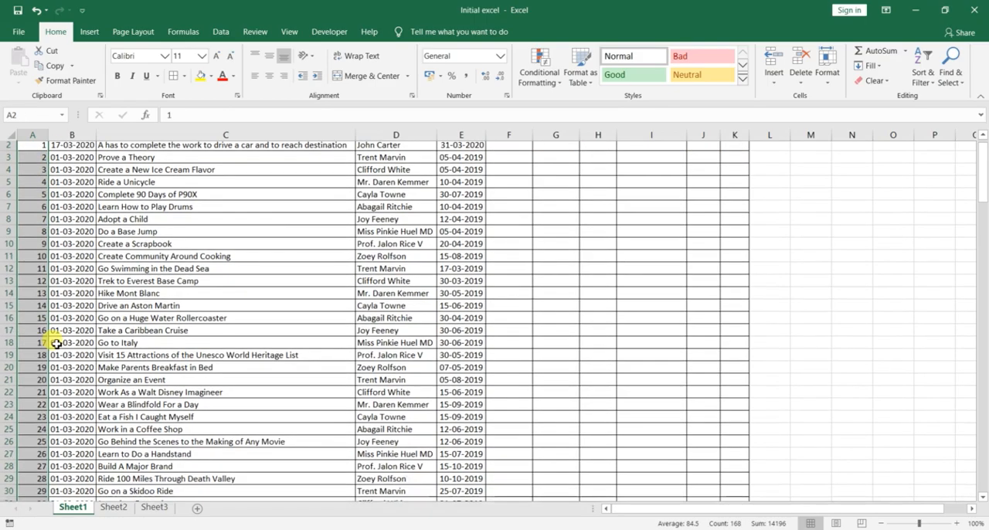
scroll(57, 344, "down", 20)
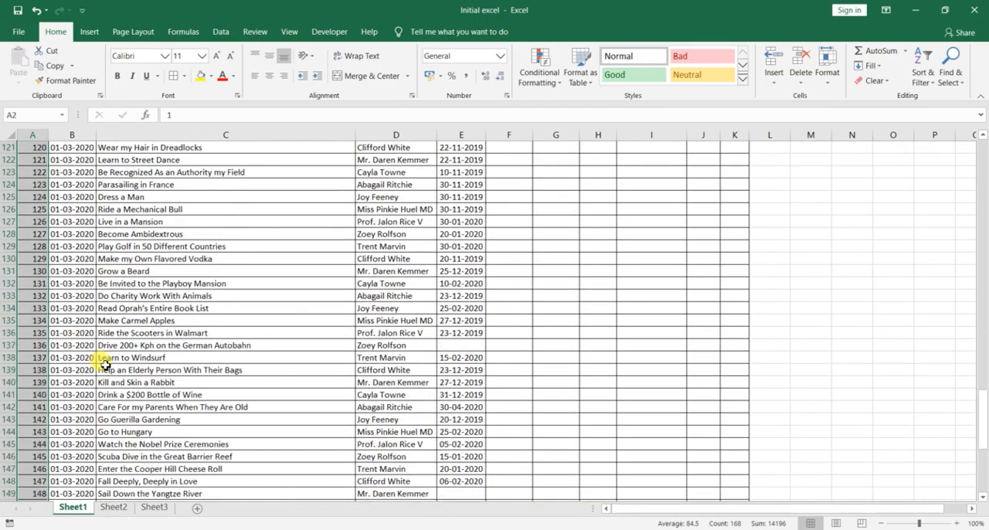
scroll(105, 363, "down", 10)
scroll(194, 360, "up", 8)
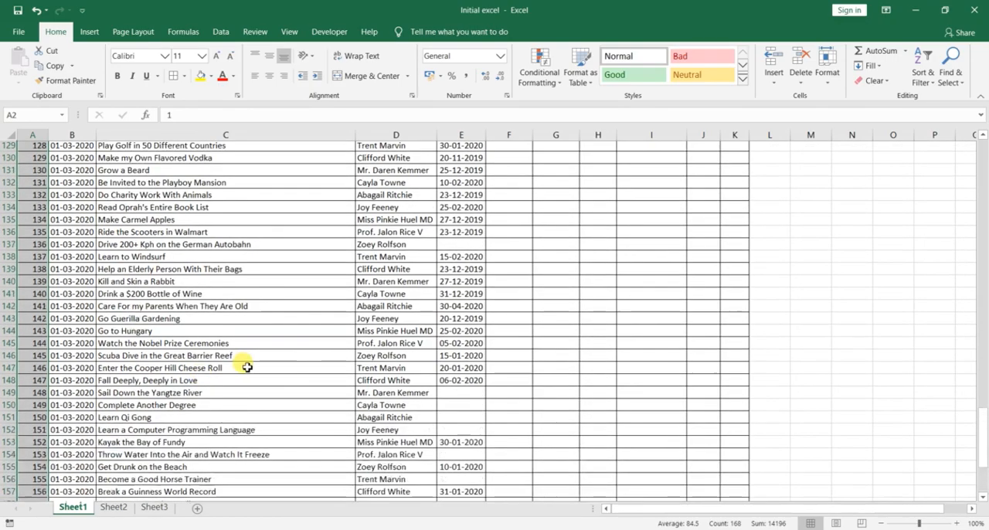
scroll(246, 368, "up", 20)
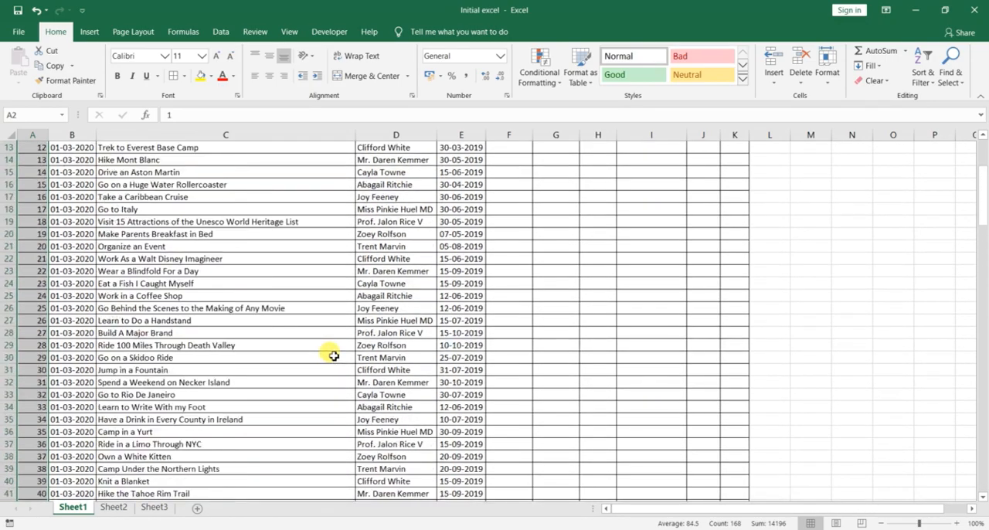
scroll(333, 355, "up", 4)
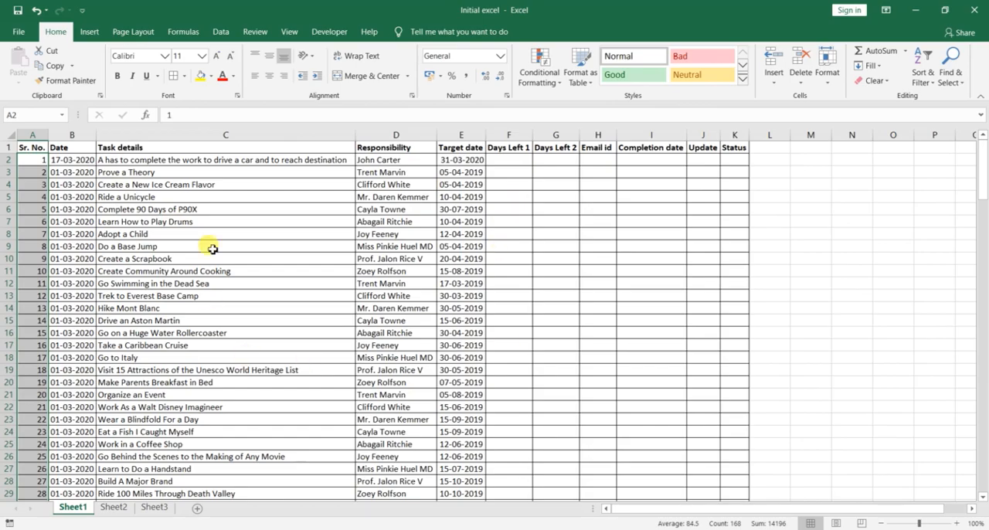
left_click(222, 183)
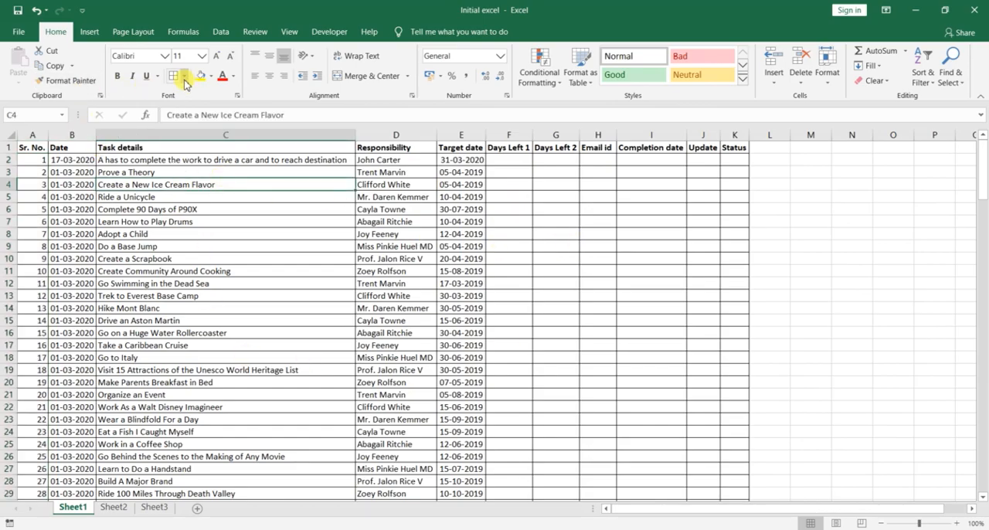
left_click(37, 159)
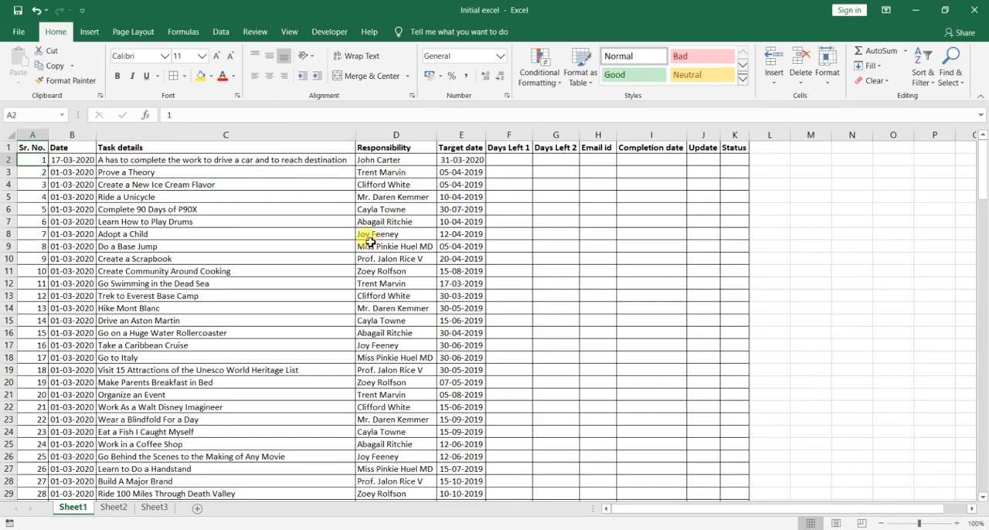
left_click(124, 186)
Step: Switch to the "What you are learning" notes in Notepad
key("alt+Tab")
key("alt+Tab")
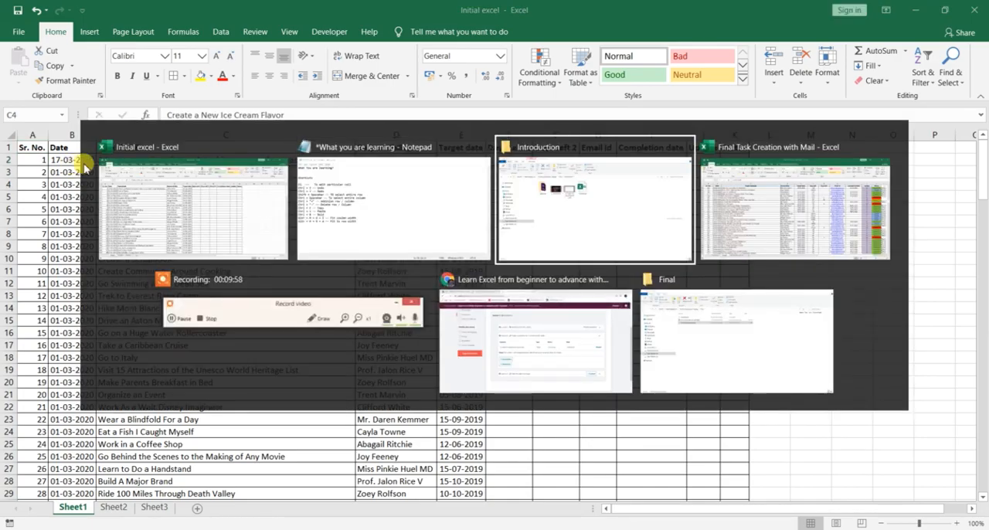
key("alt+shift+Tab")
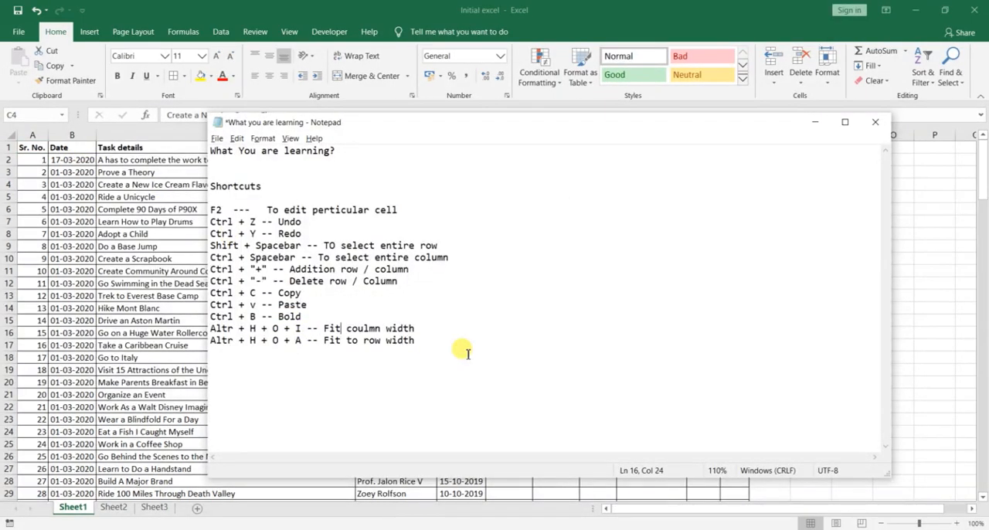
key("Right")
key("Right")
type("0")
key("Right")
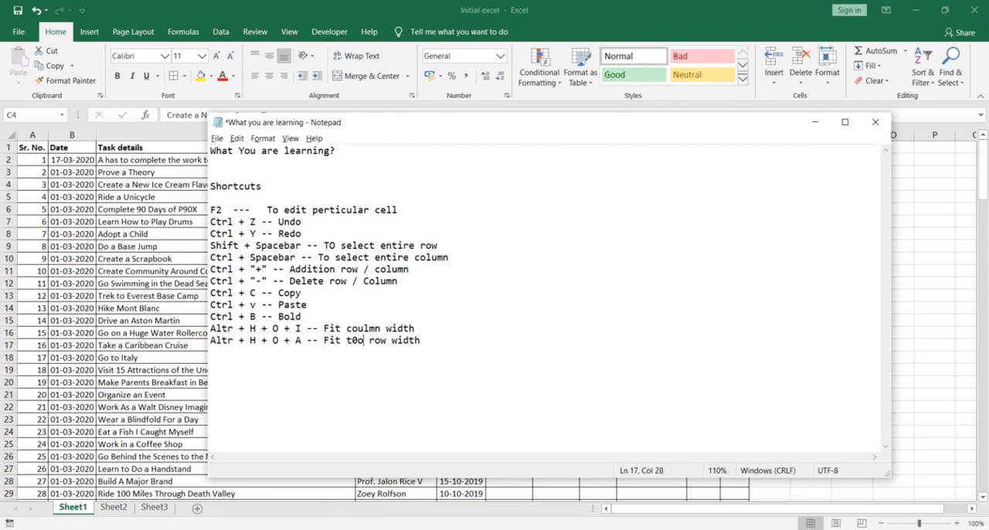
key("BackSpace")
key("BackSpace")
key("BackSpace")
type("to")
key("BackSpace")
key("BackSpace")
key("BackSpace")
type("o")
Step: Add the line "Altr + H + B + A -- Border" below the "Fit to row width" shortcut
key("End")
key("Return")
type("A")
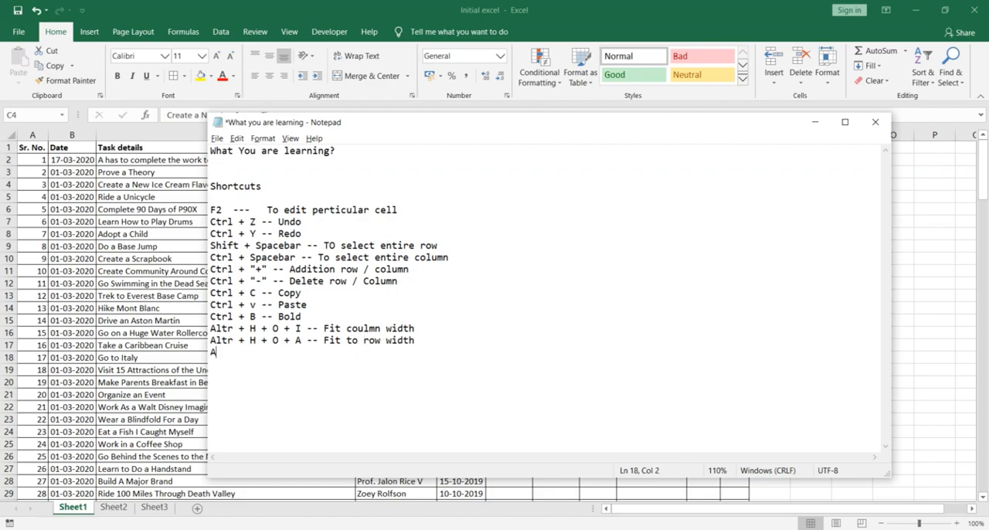
type("ltr + H + B + A -- Bord")
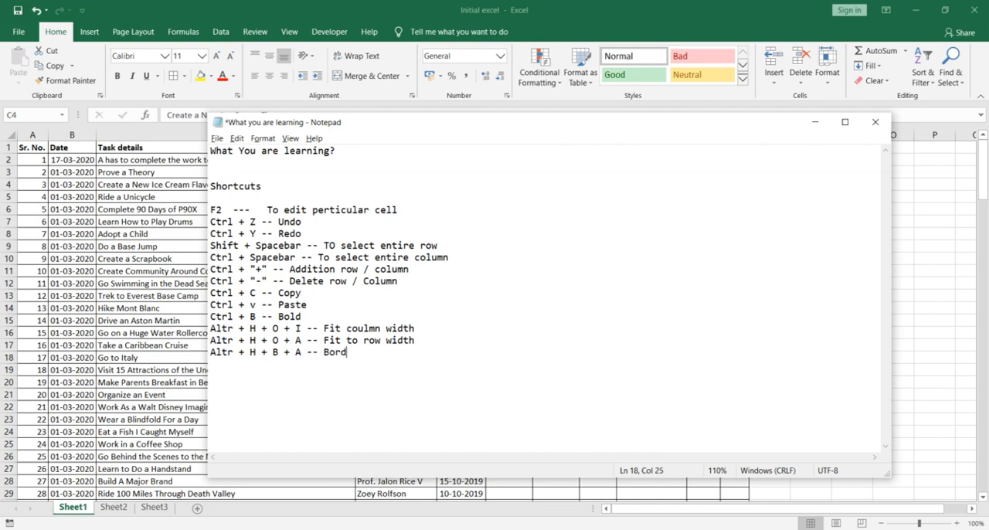
type("er Altr + H + B + N -- To remove border")
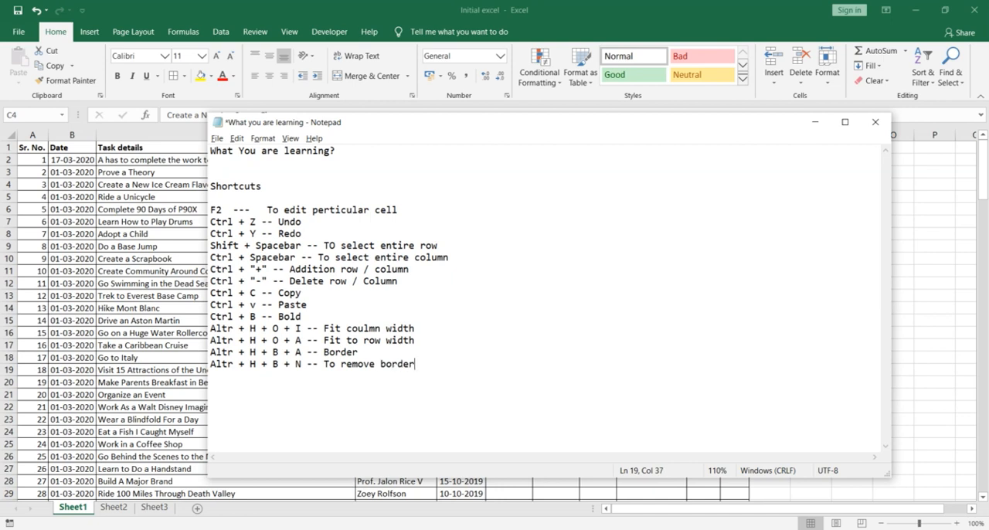
Step: Add the line "Altr + H + B + N -- To remove border" below the Border shortcut, and switch back to the Initial excel workbook
key("alt+Tab")
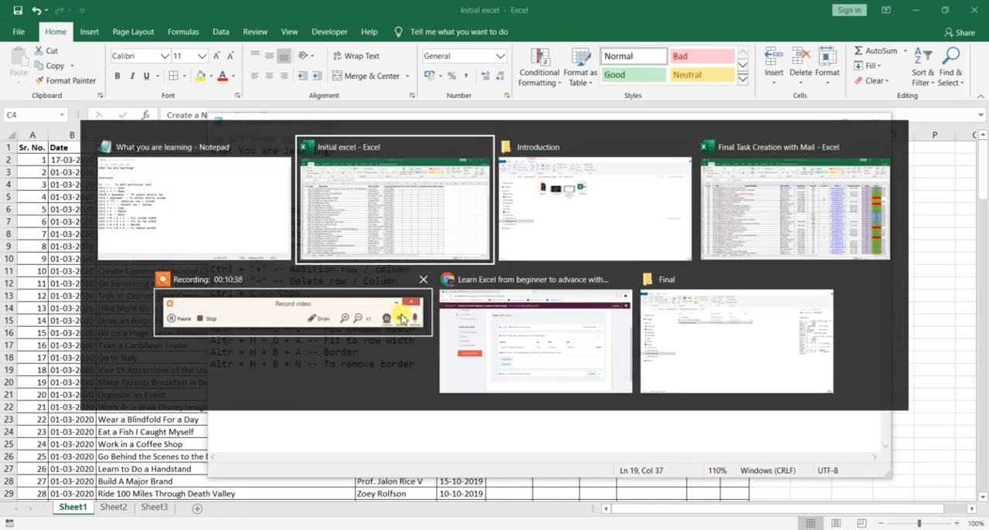